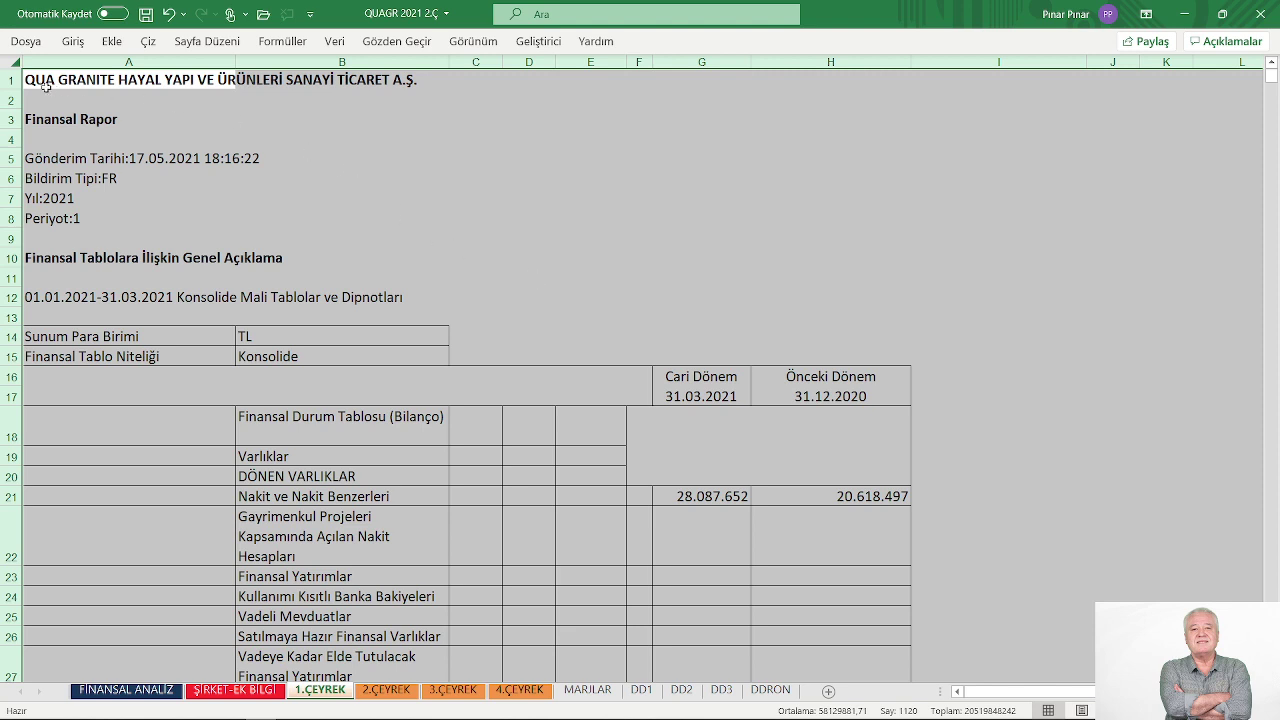
Switch to the FİNANSAL ANALİZ sheet and examine the liquidity and activity ratios in the QUAGR: GÖSTERGELER table.
click(150, 692)
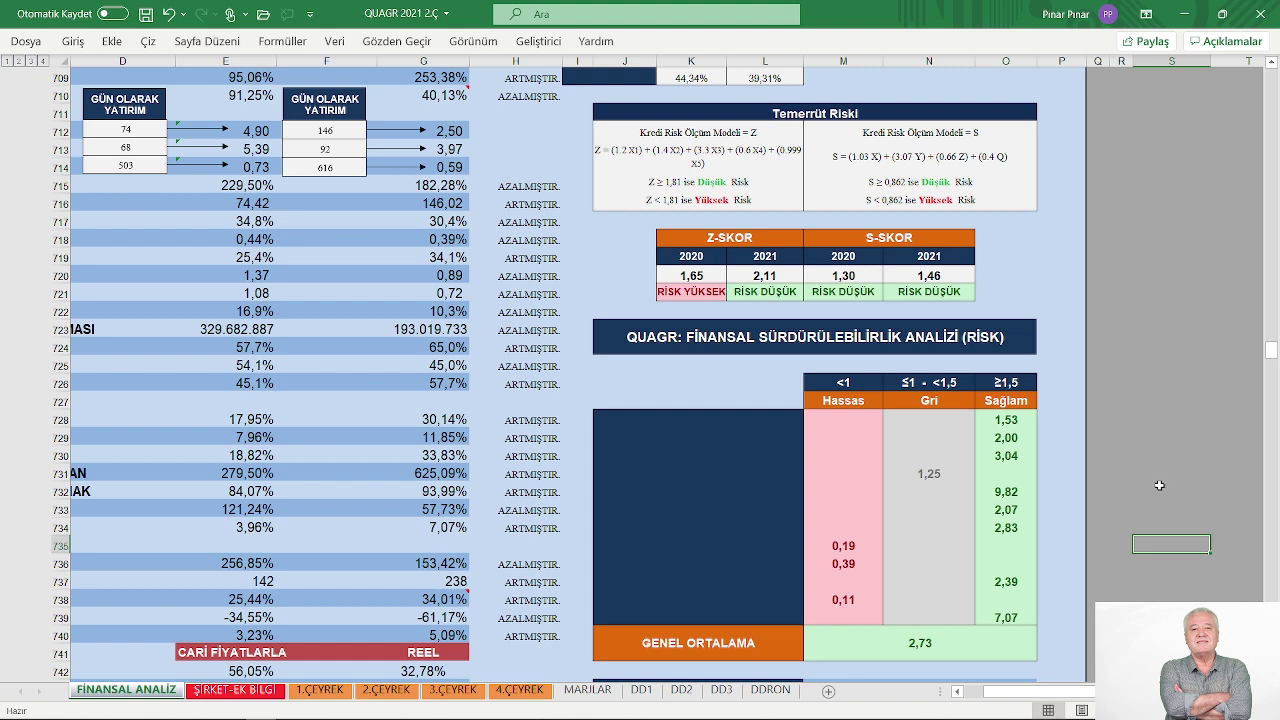
click(958, 692)
click(958, 692)
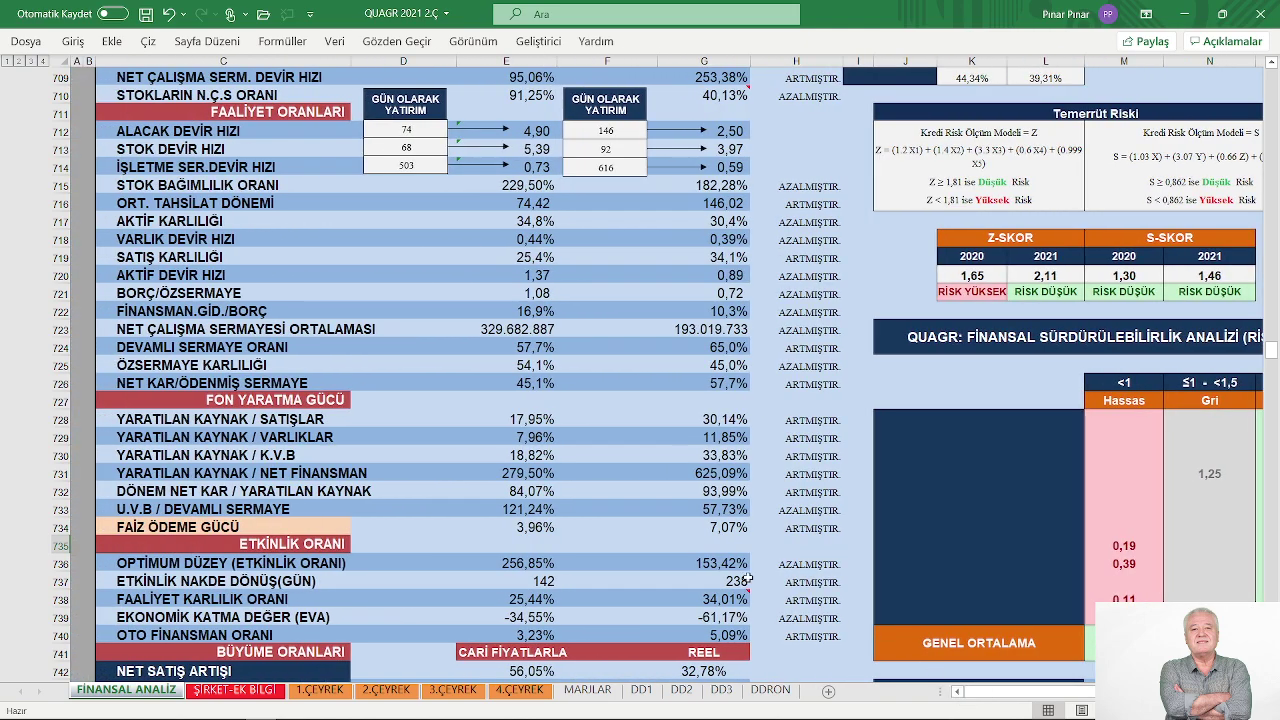
scroll(676, 526, up, 2)
scroll(676, 526, up, 3)
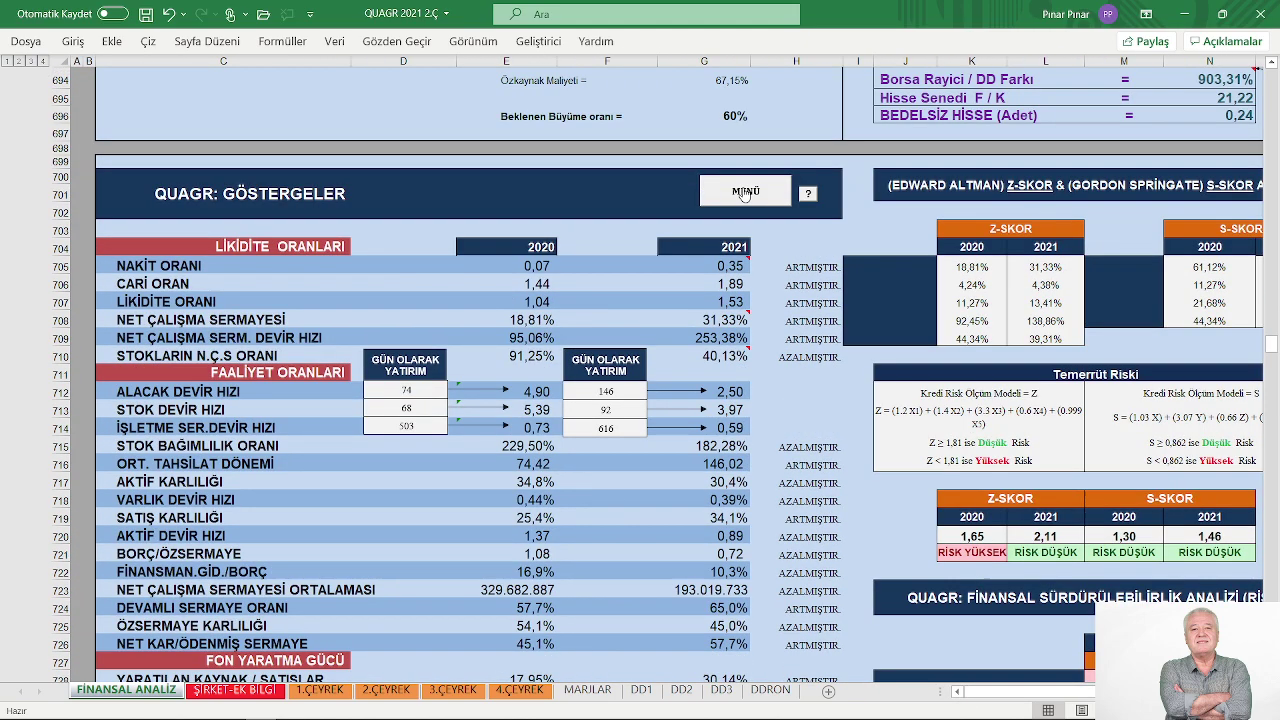
Return to the start of the sheet and examine the QUAGR: VARLIKLAR chart and the current asset rows beneath it.
key(ctrl+Home)
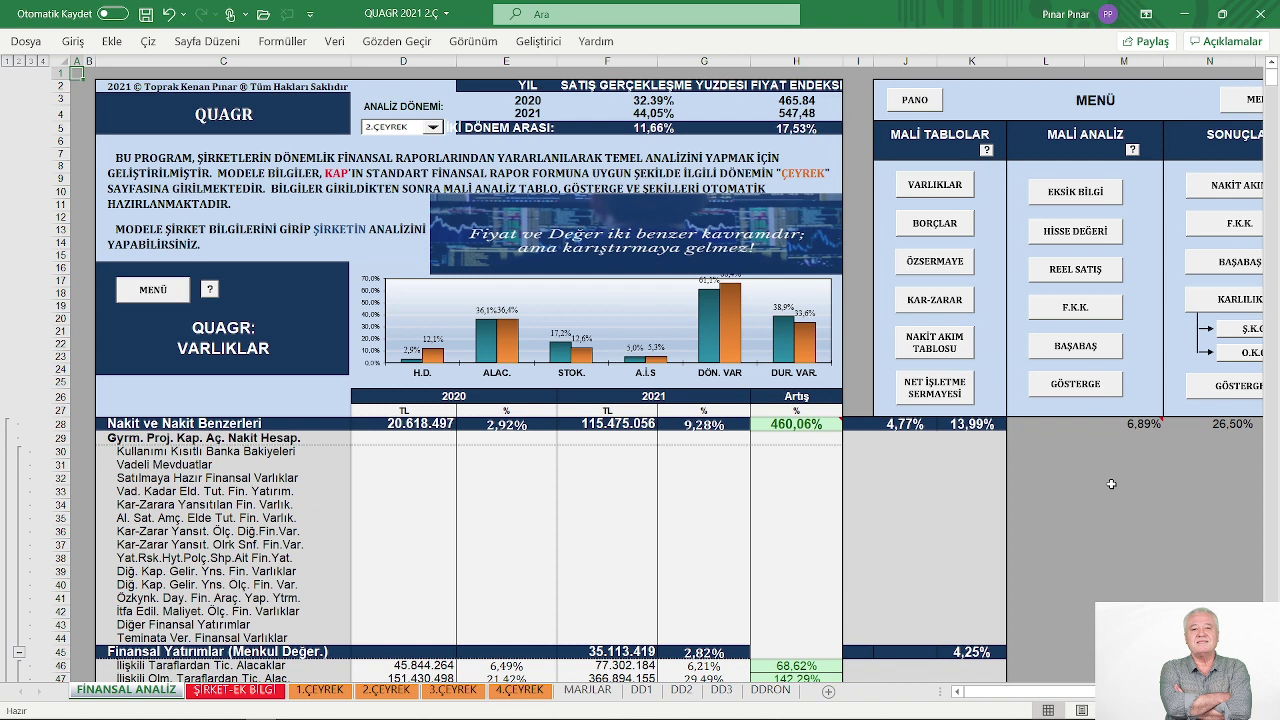
key(shift+Down)
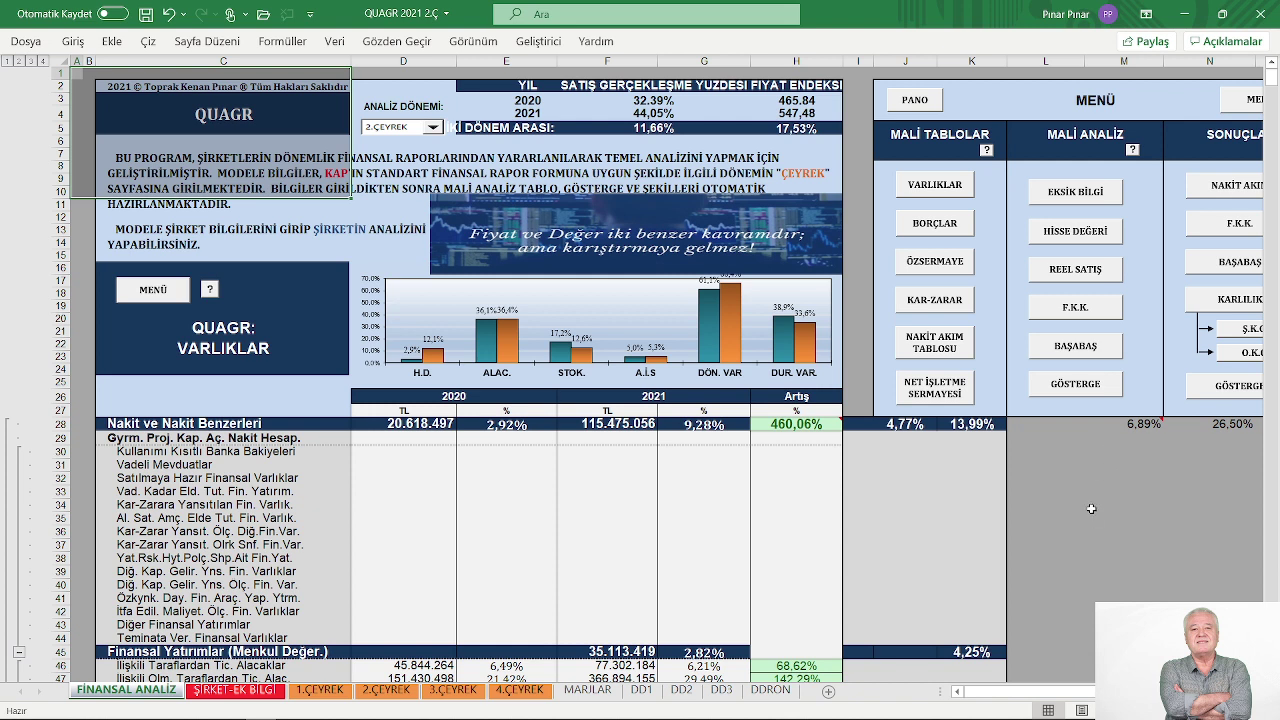
scroll(1091, 509, down, 1)
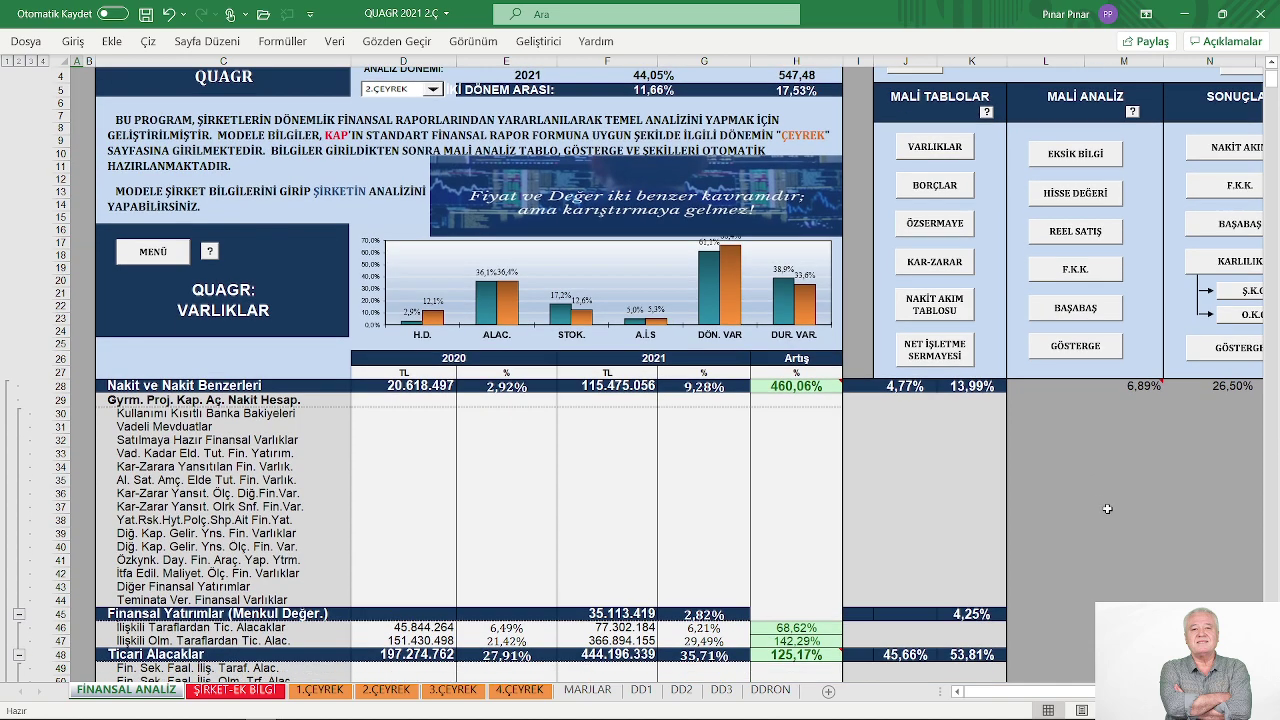
scroll(1111, 505, down, 1)
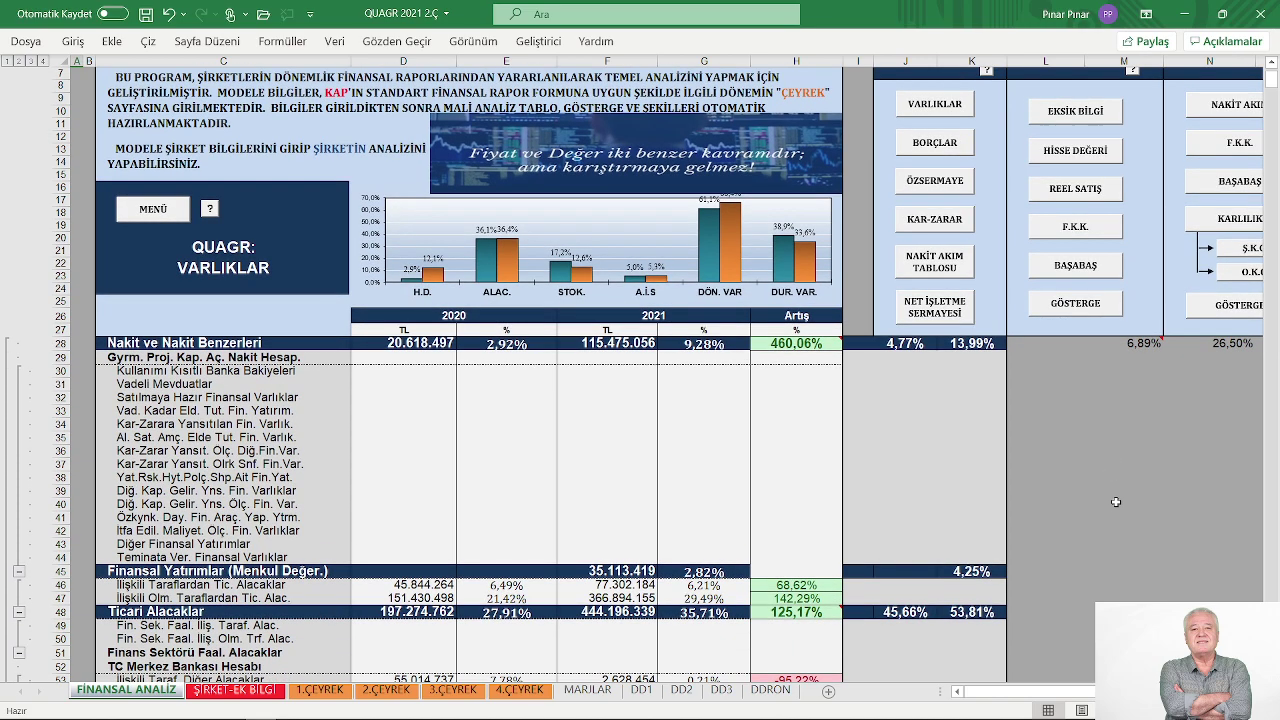
scroll(1114, 502, up, 1)
scroll(1115, 501, down, 1)
scroll(1115, 501, down, 1)
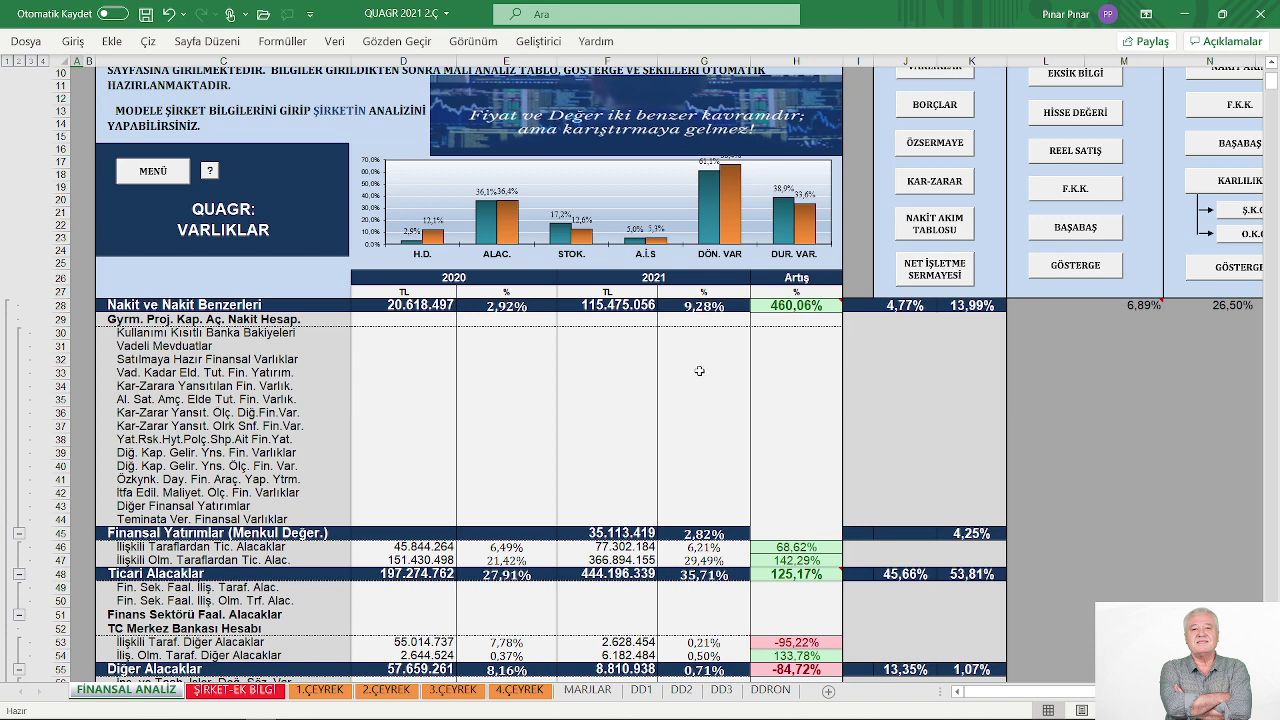
scroll(718, 361, up, 1)
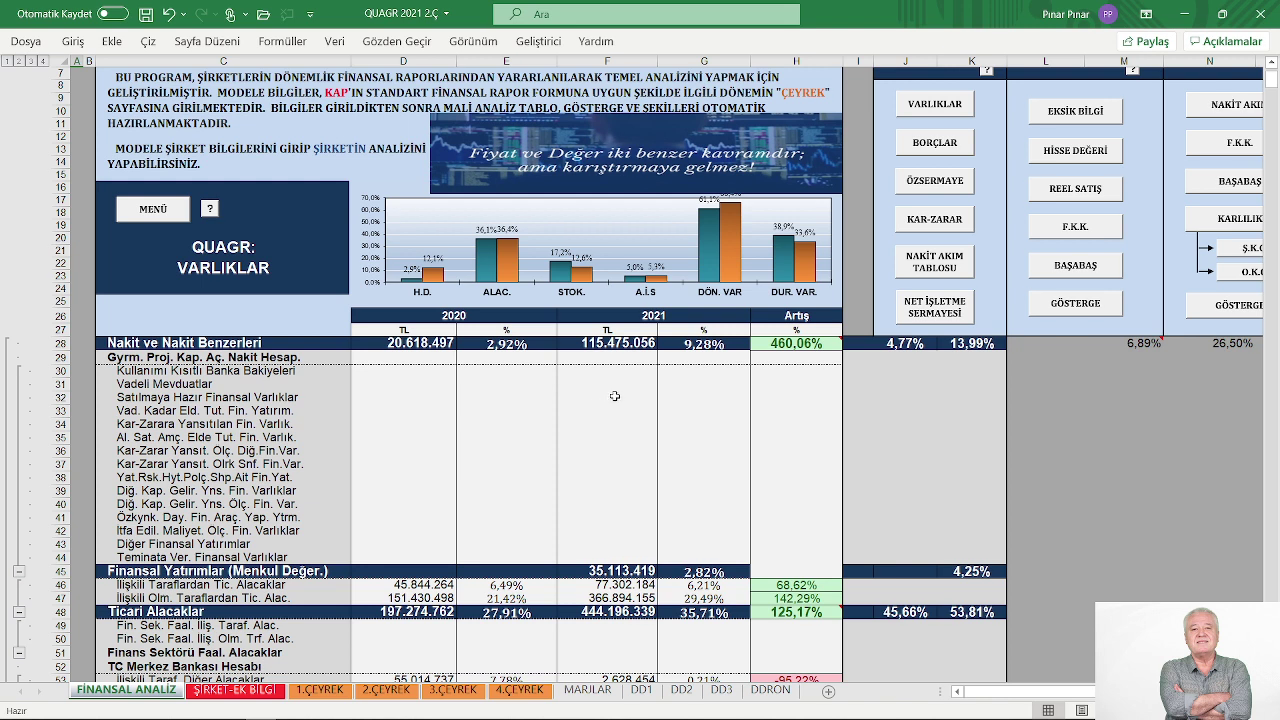
scroll(750, 392, up, 1)
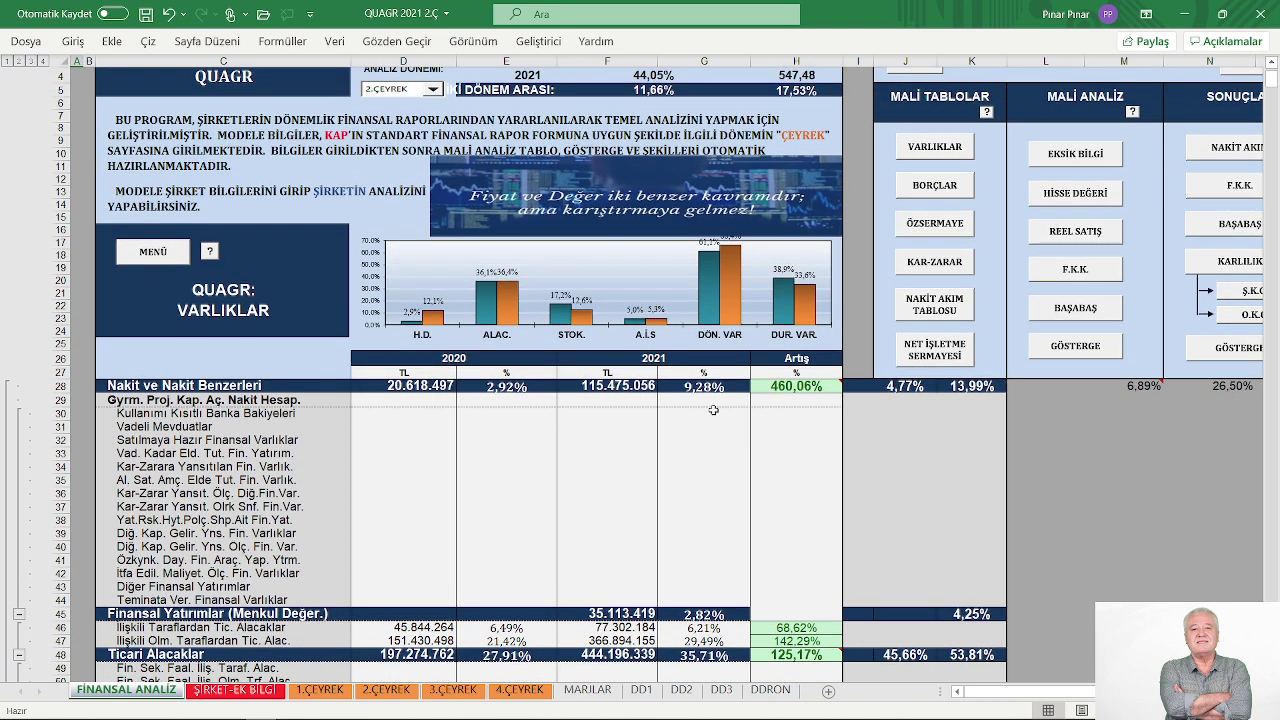
mouse_move(733, 312)
scroll(720, 429, down, 1)
scroll(721, 428, down, 1)
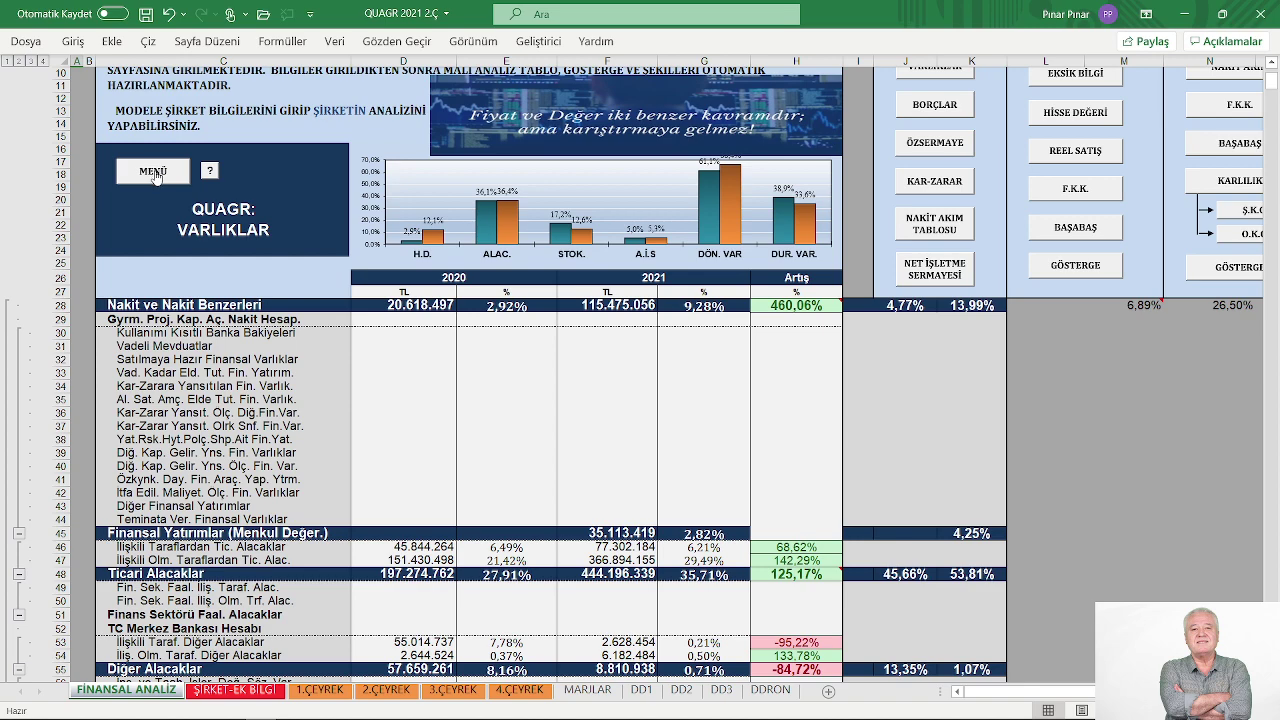
Review the asset table from trade receivables and inventories down to TOPLAM AKTİFLER.
scroll(945, 470, down, 3)
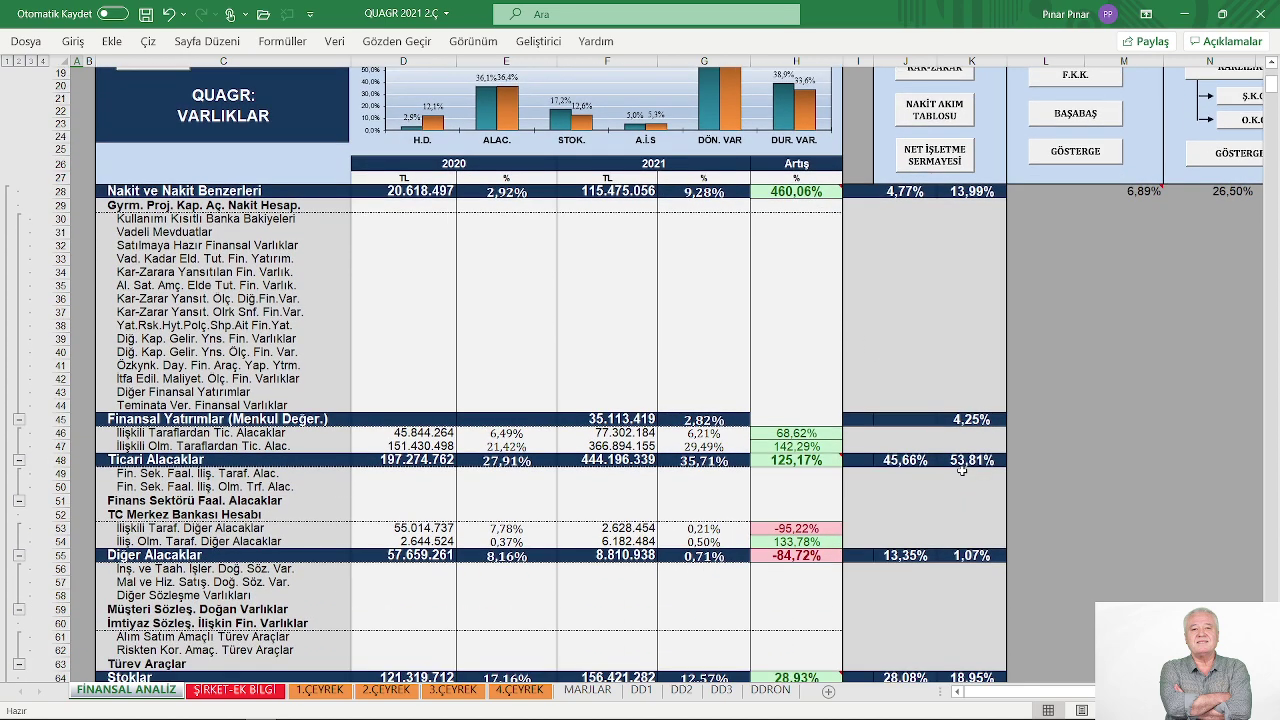
scroll(961, 470, down, 5)
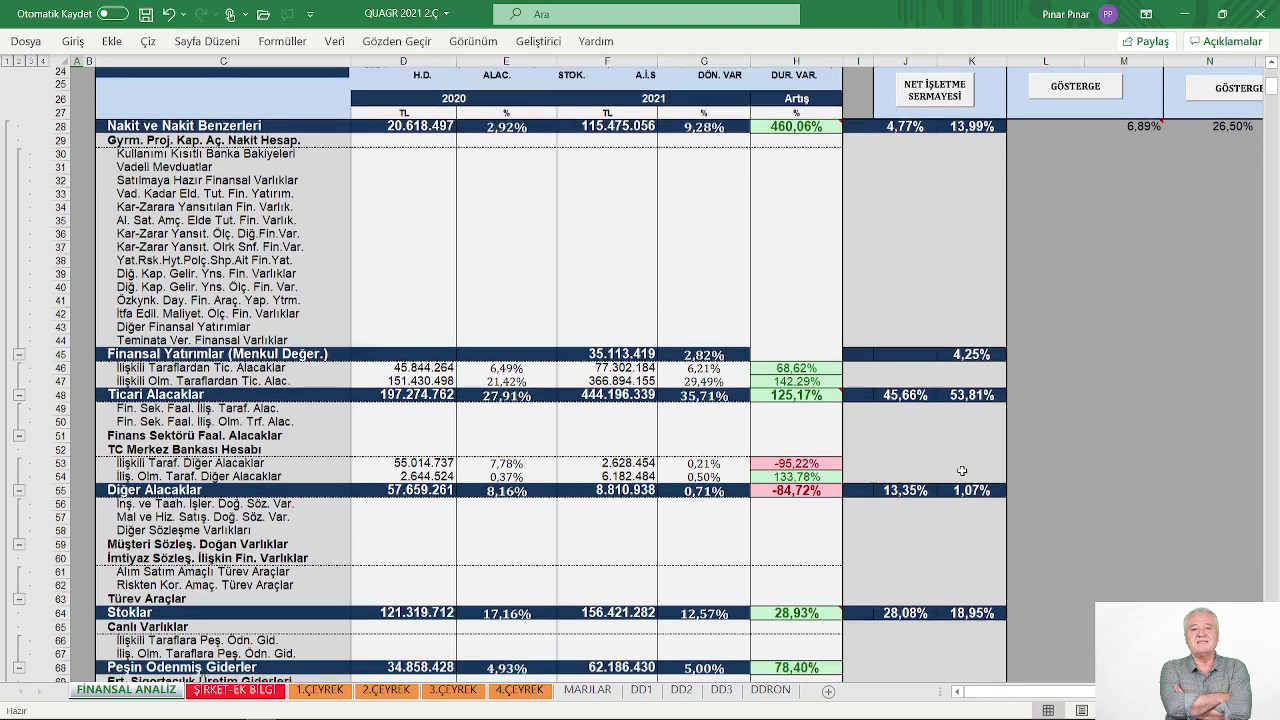
scroll(961, 470, down, 6)
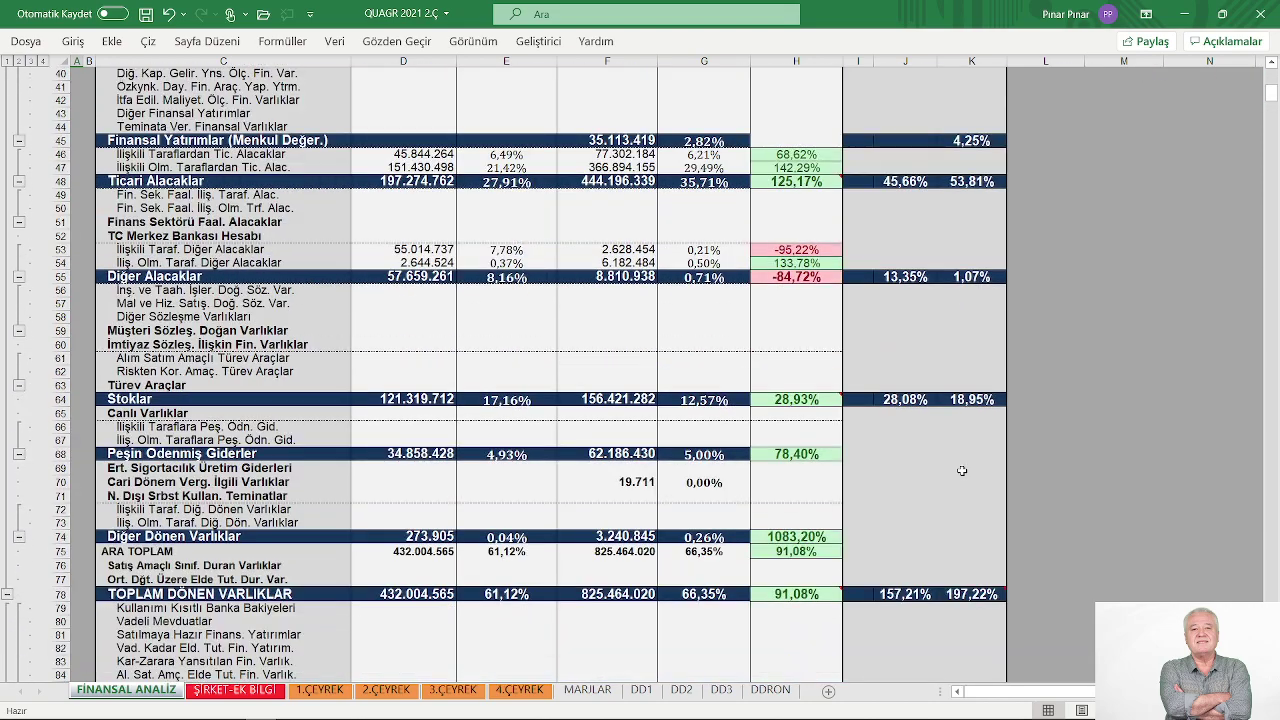
scroll(962, 470, down, 9)
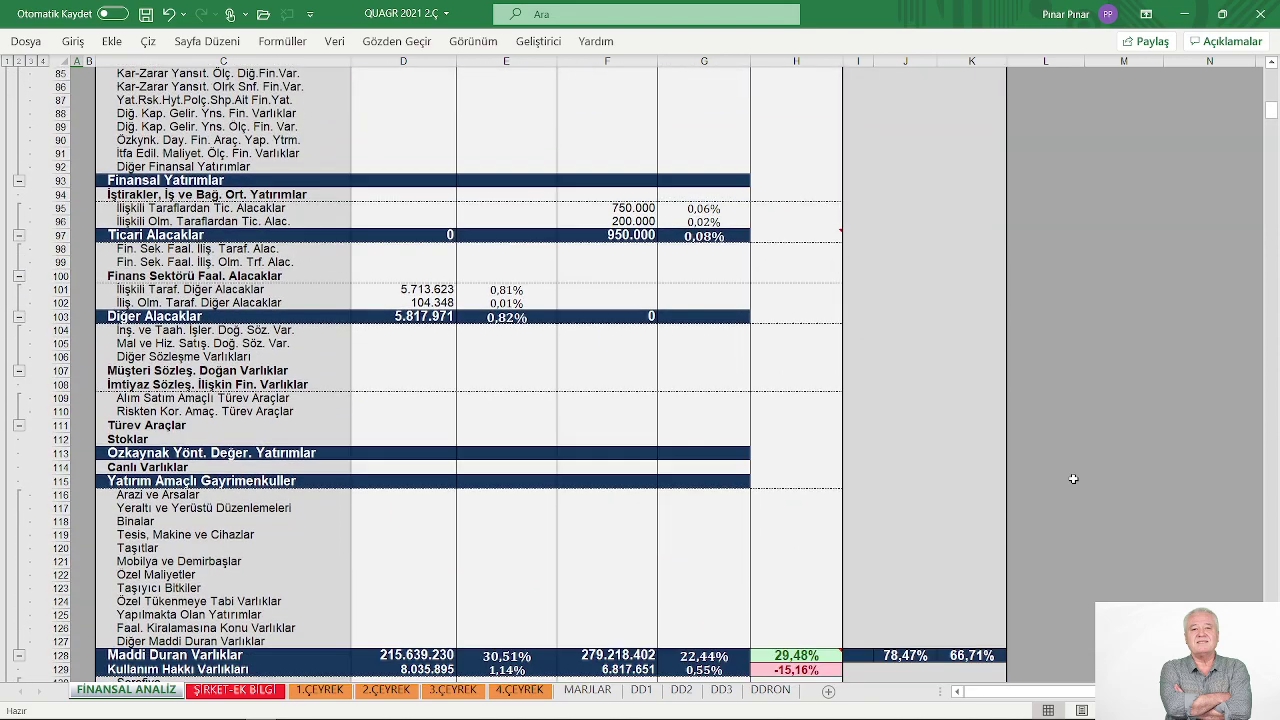
scroll(1073, 479, down, 9)
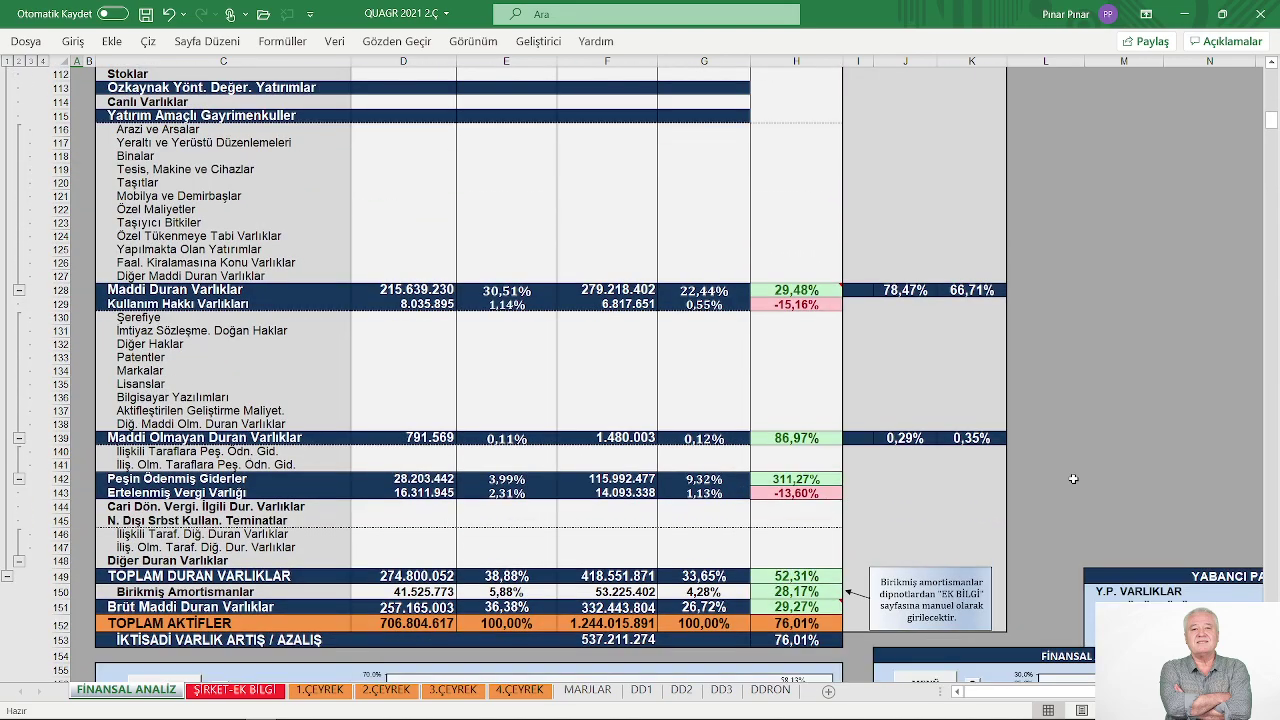
Examine the QUAGR: BORÇLAR chart and the short-term debt rows beneath it.
scroll(1073, 479, down, 8)
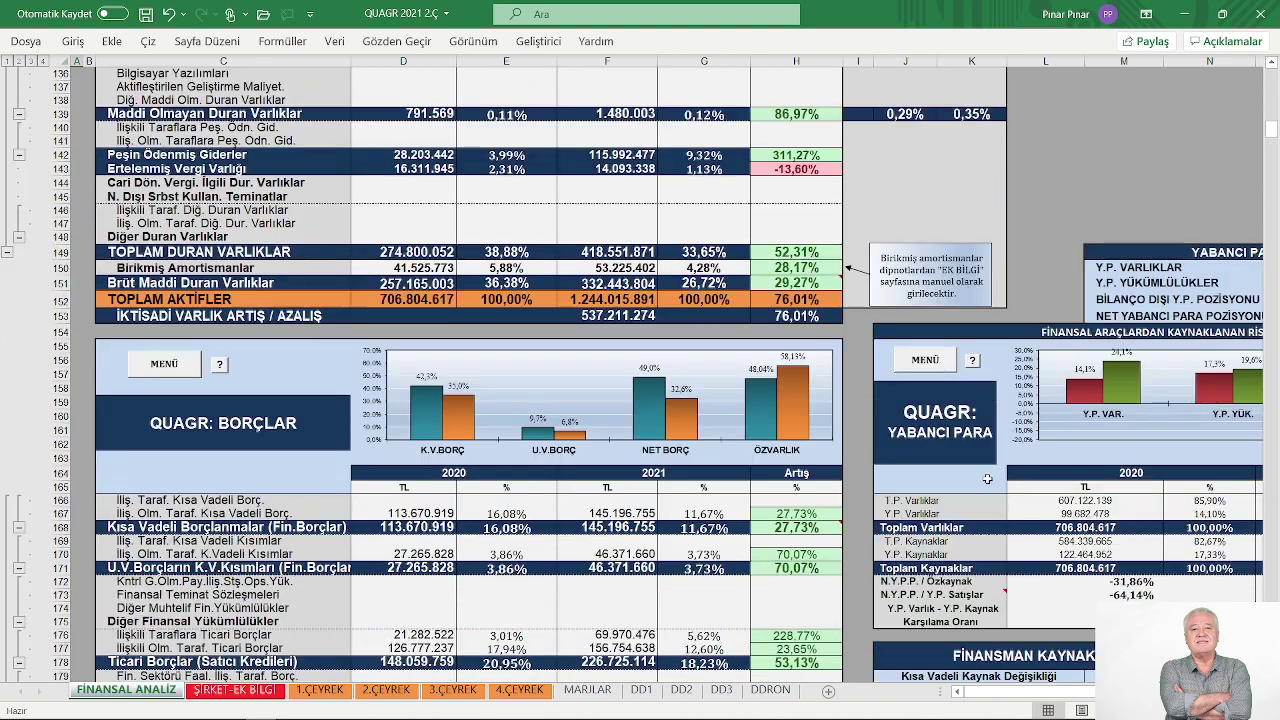
scroll(987, 479, down, 3)
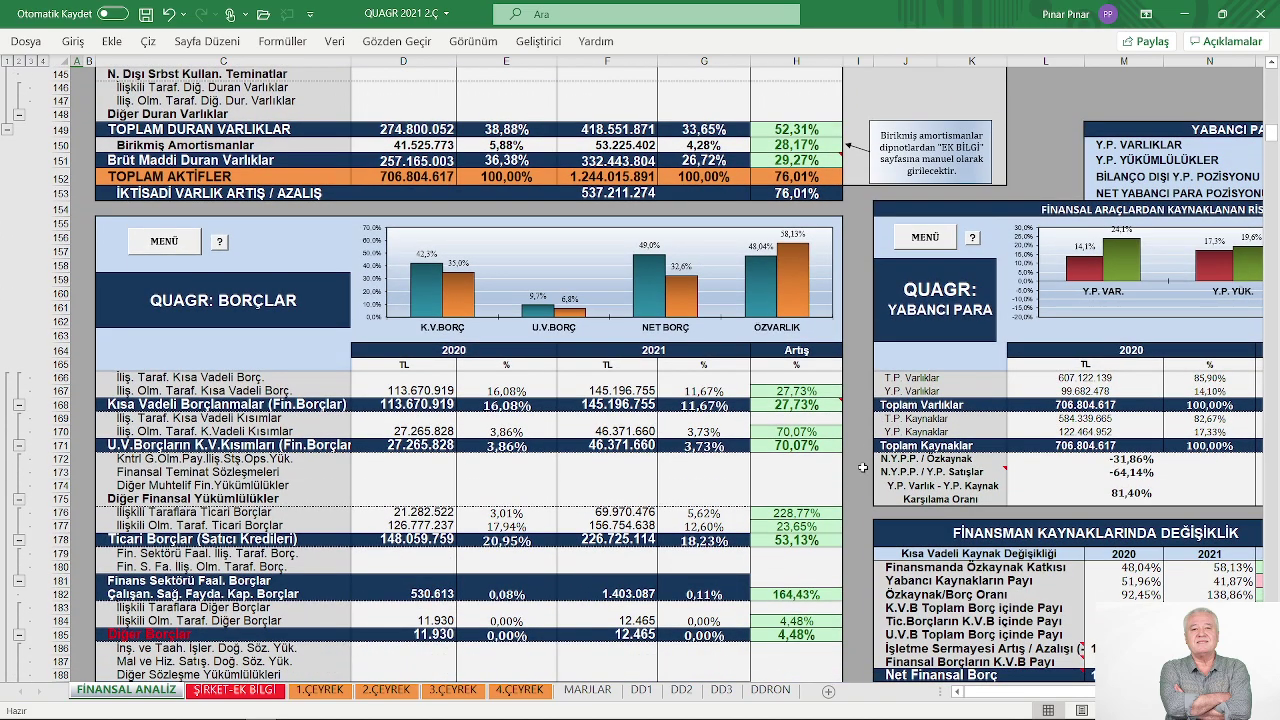
scroll(862, 467, up, 1)
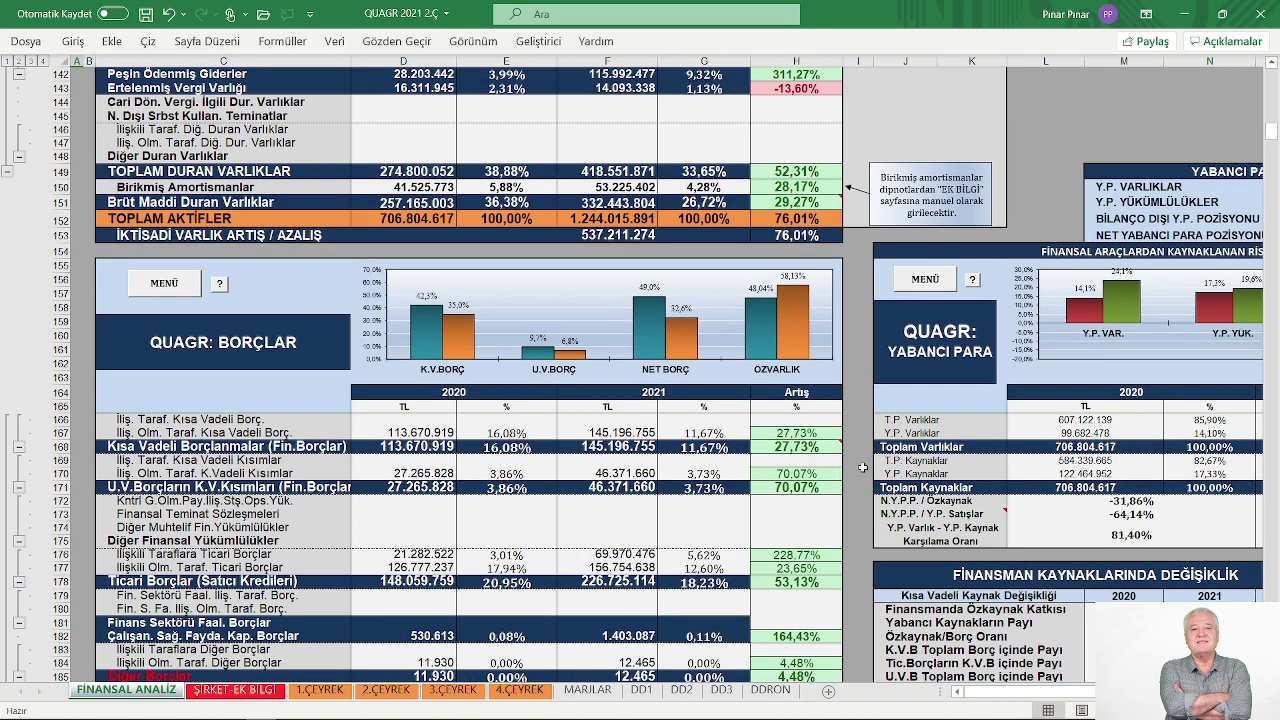
scroll(862, 467, down, 2)
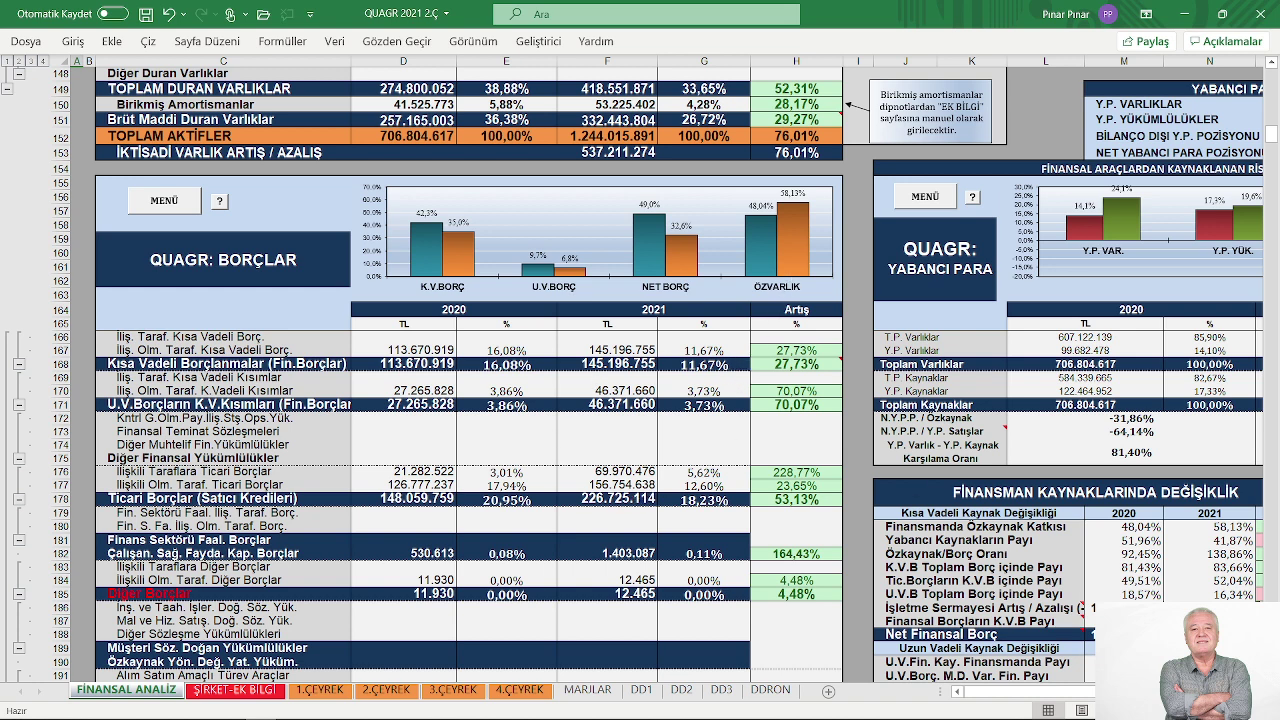
Examine the QUAGR: YABANCI PARA section and the FİNANSMAN KAYNAKLARINDA DEĞİŞİKLİK table beside the debts.
scroll(667, 376, right, 5)
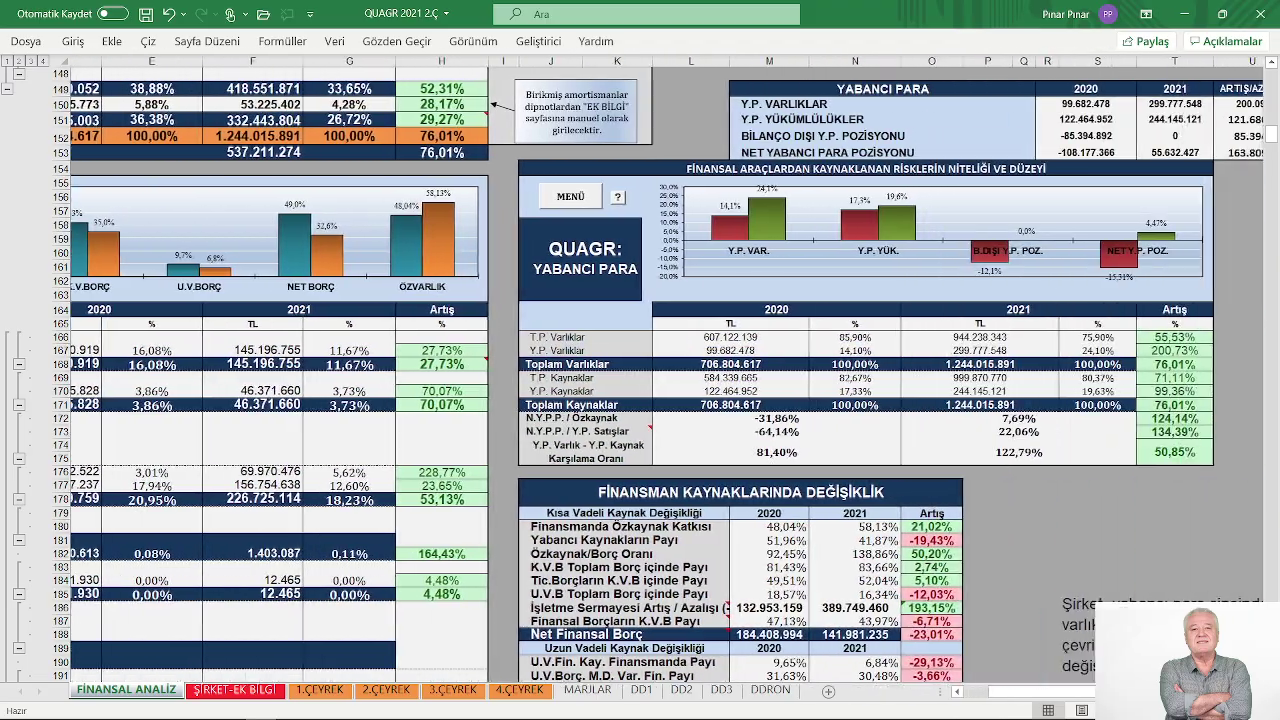
scroll(640, 376, up, 2)
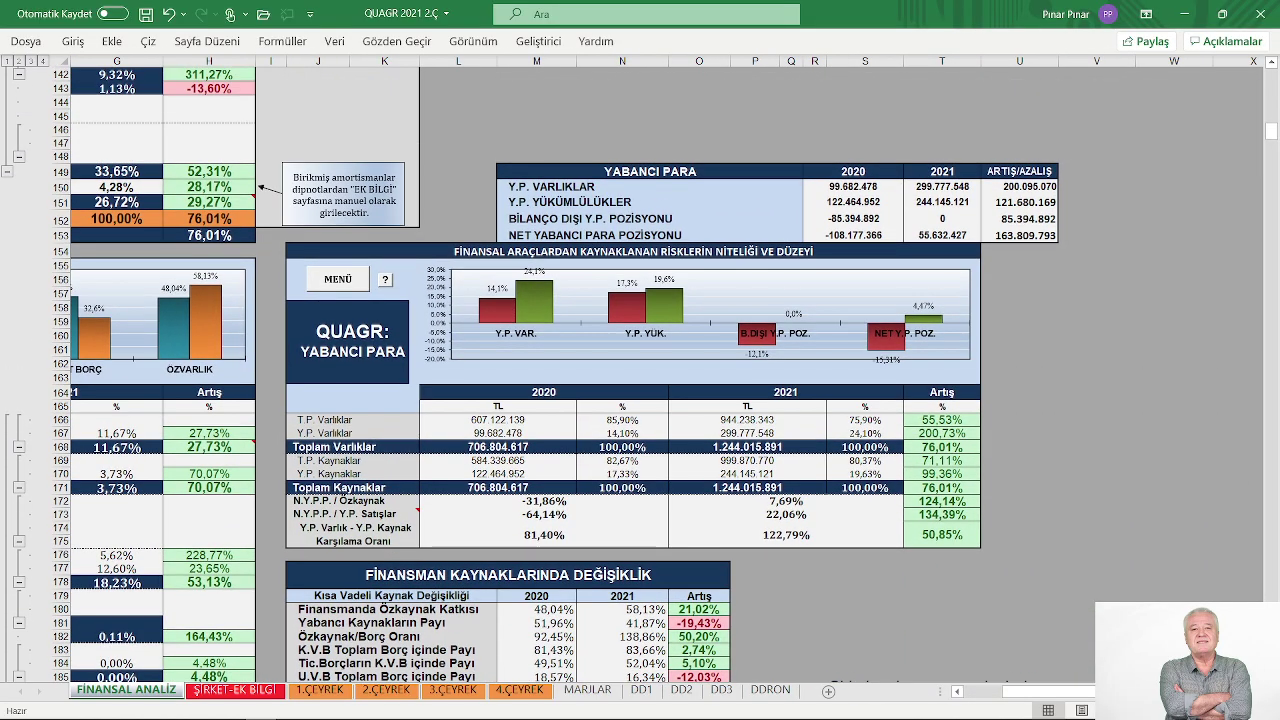
scroll(548, 376, down, 1)
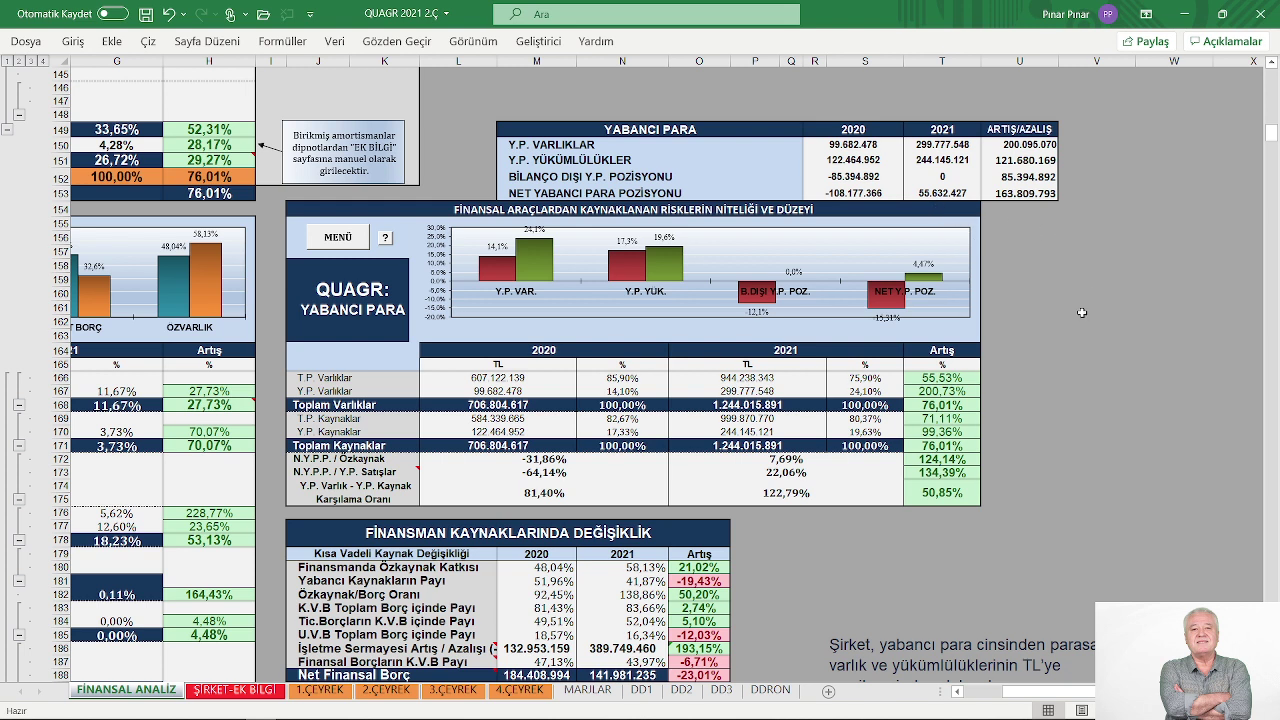
scroll(1082, 312, down, 1)
scroll(1082, 312, down, 3)
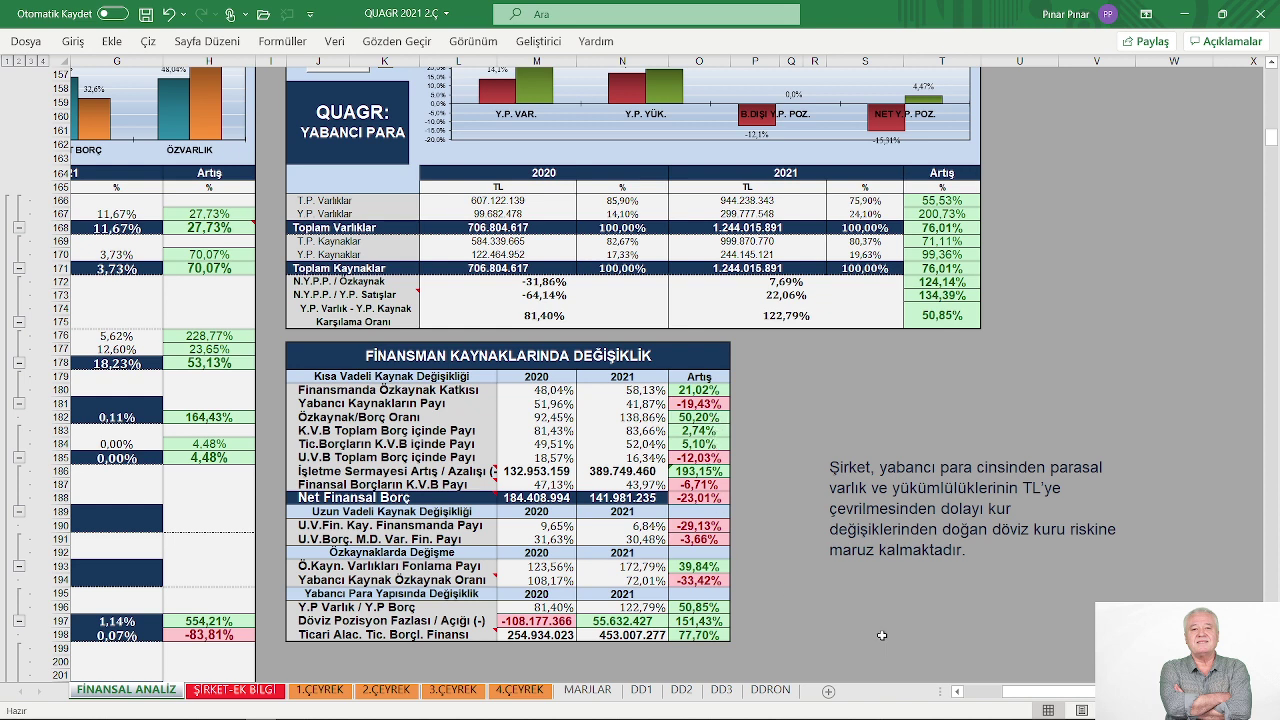
Return to the BORÇLAR table and review the remaining short-term and long-term debt rows down to TOPLAM PASİFLER.
click(957, 692)
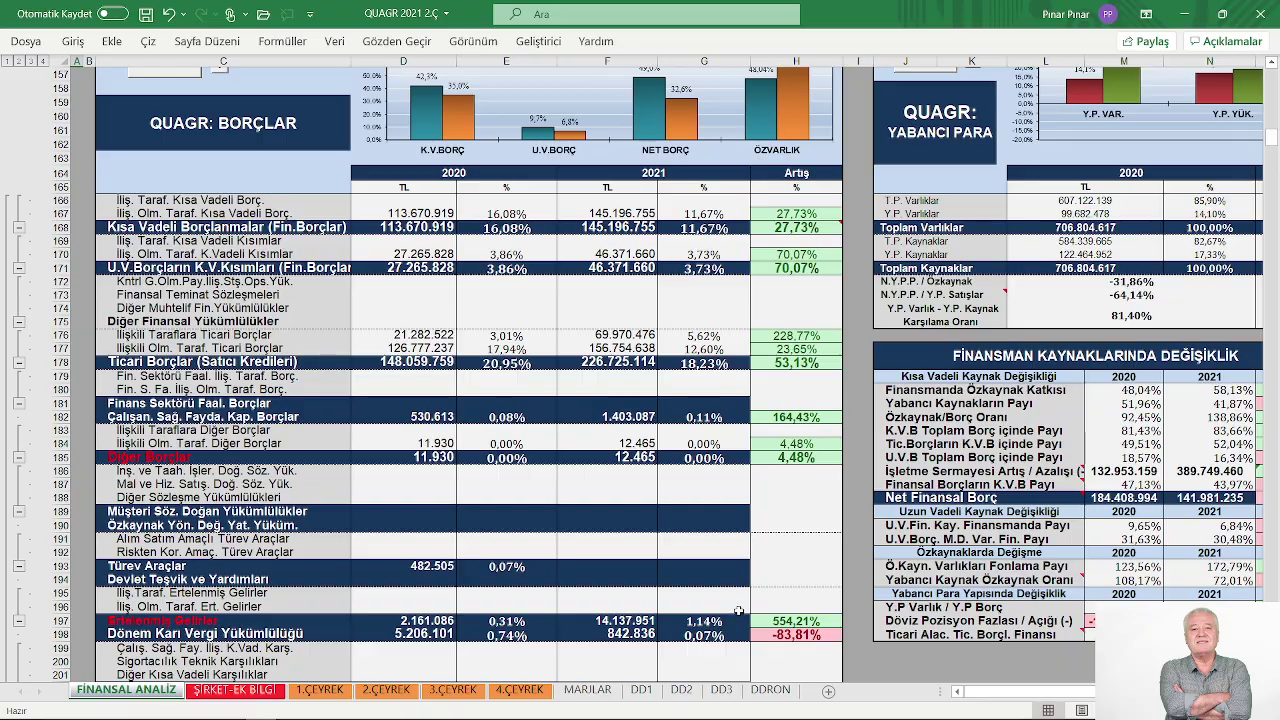
scroll(739, 611, down, 5)
scroll(739, 611, down, 15)
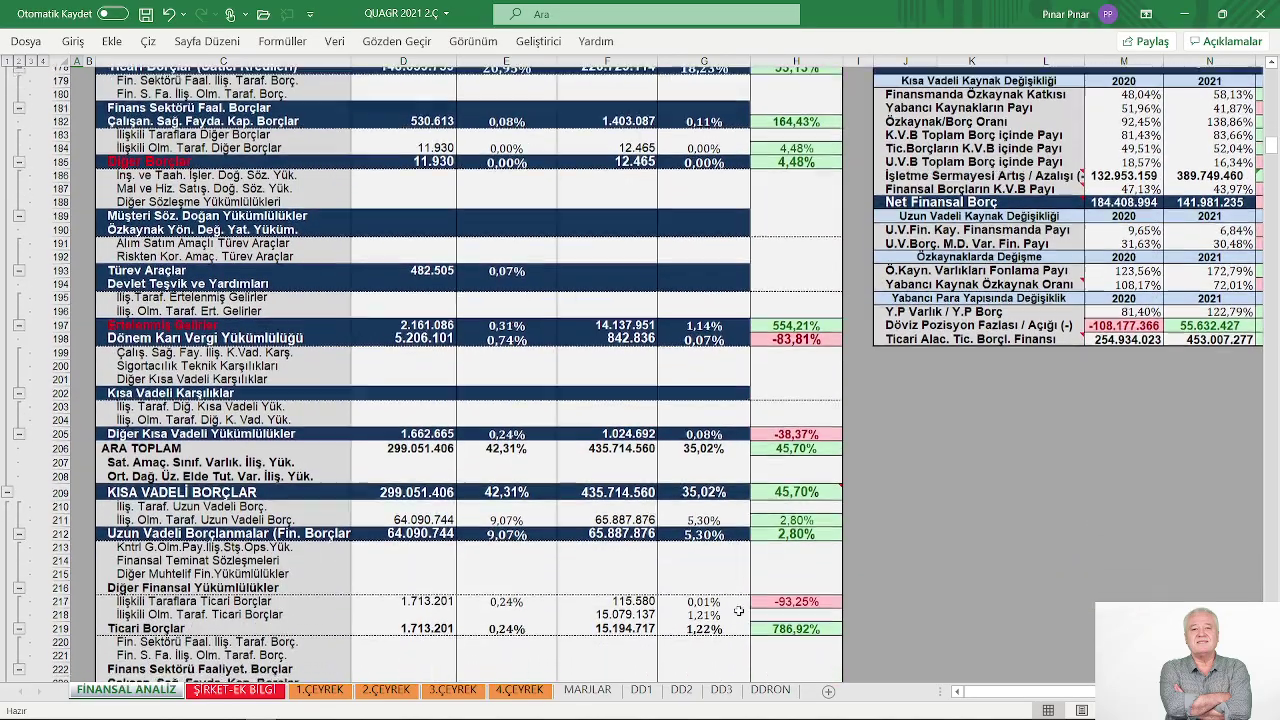
scroll(739, 611, down, 8)
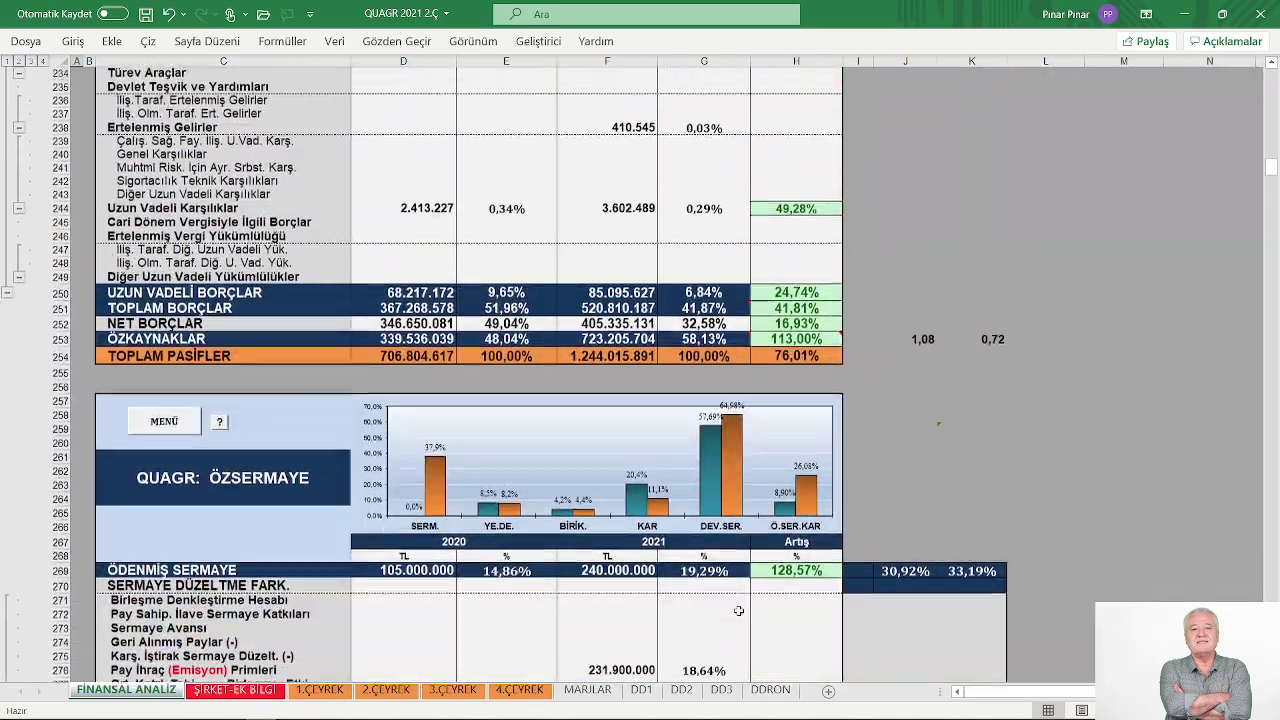
Examine the QUAGR: ÖZSERMAYE chart together with the paid-in capital and share premium rows.
scroll(739, 611, down, 2)
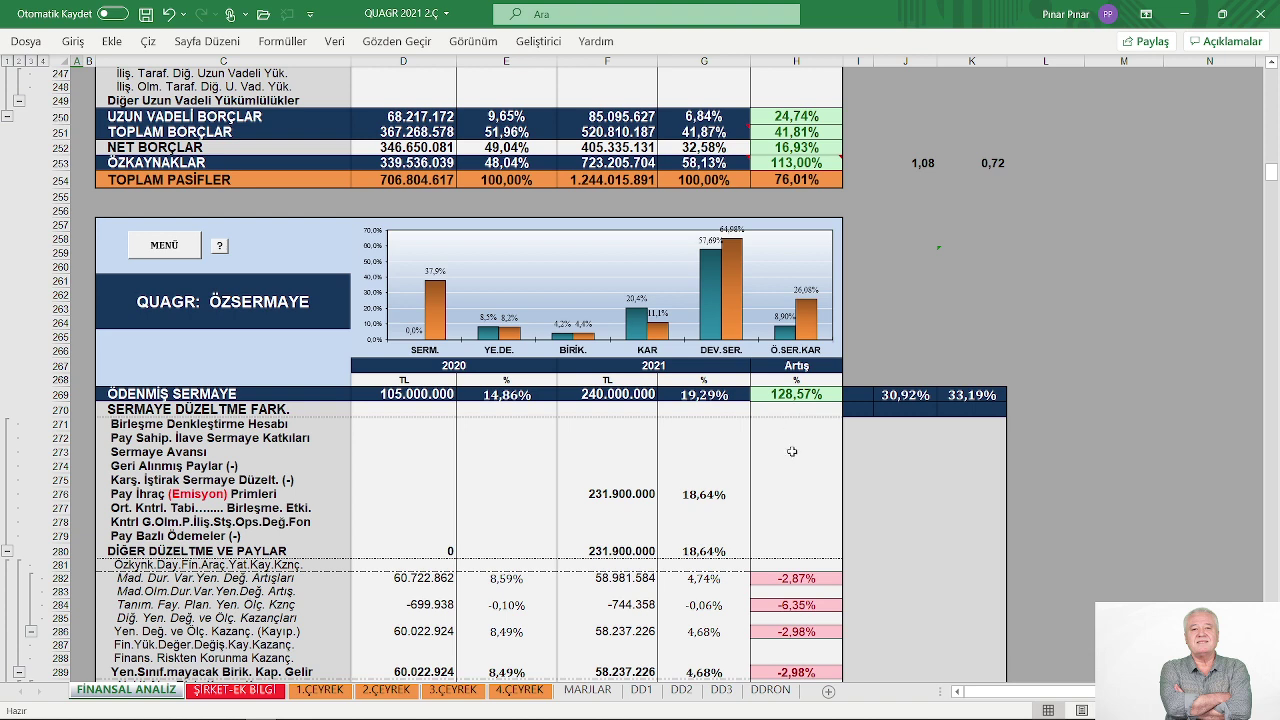
scroll(791, 451, down, 1)
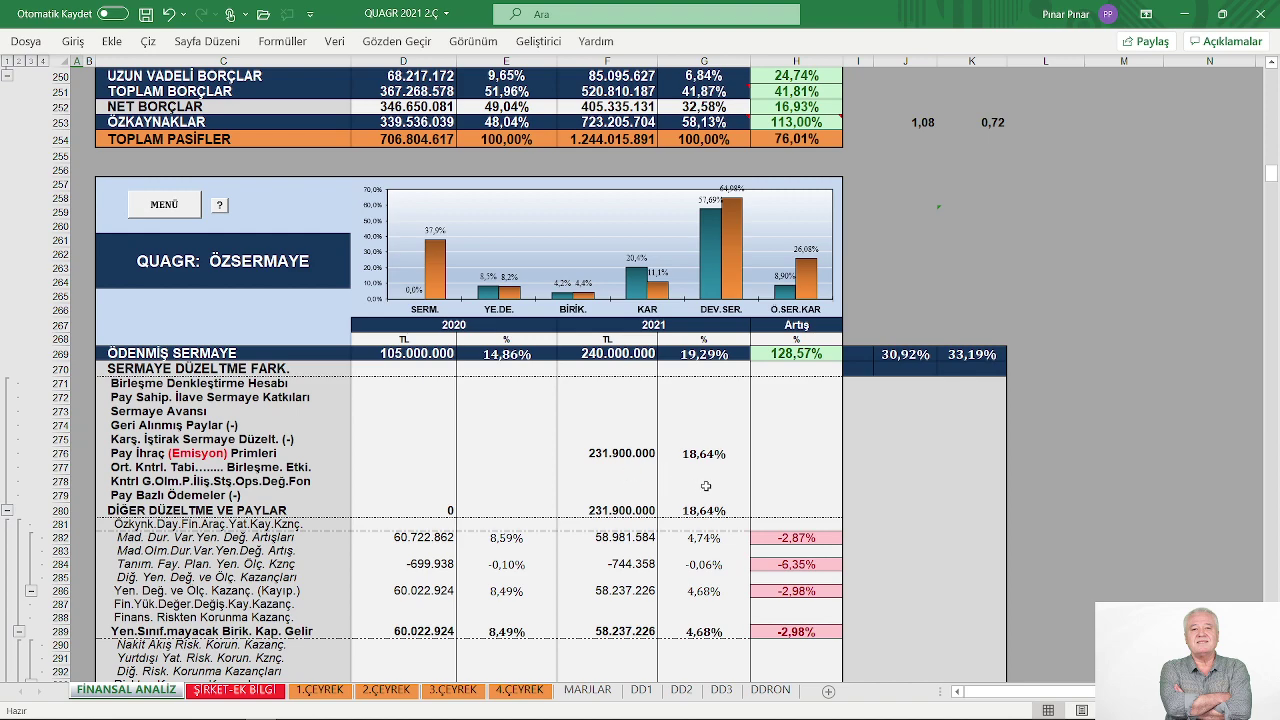
scroll(705, 486, up, 2)
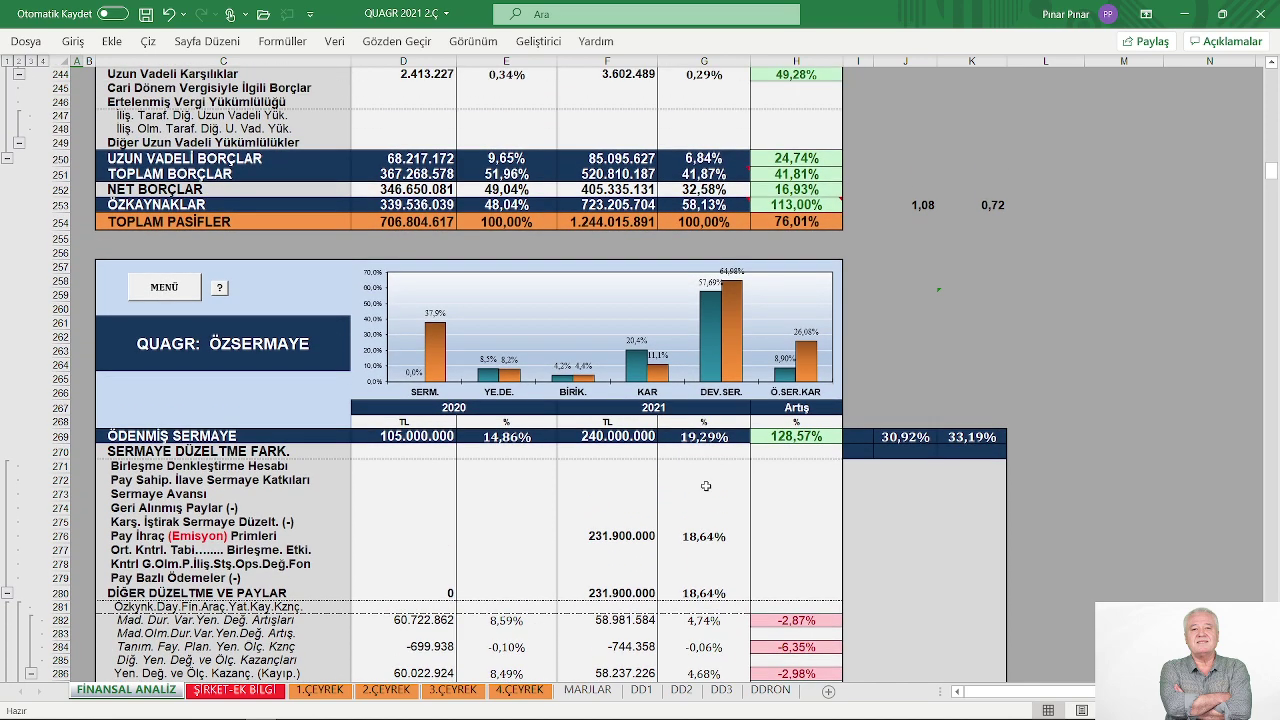
scroll(705, 486, up, 1)
scroll(705, 486, down, 2)
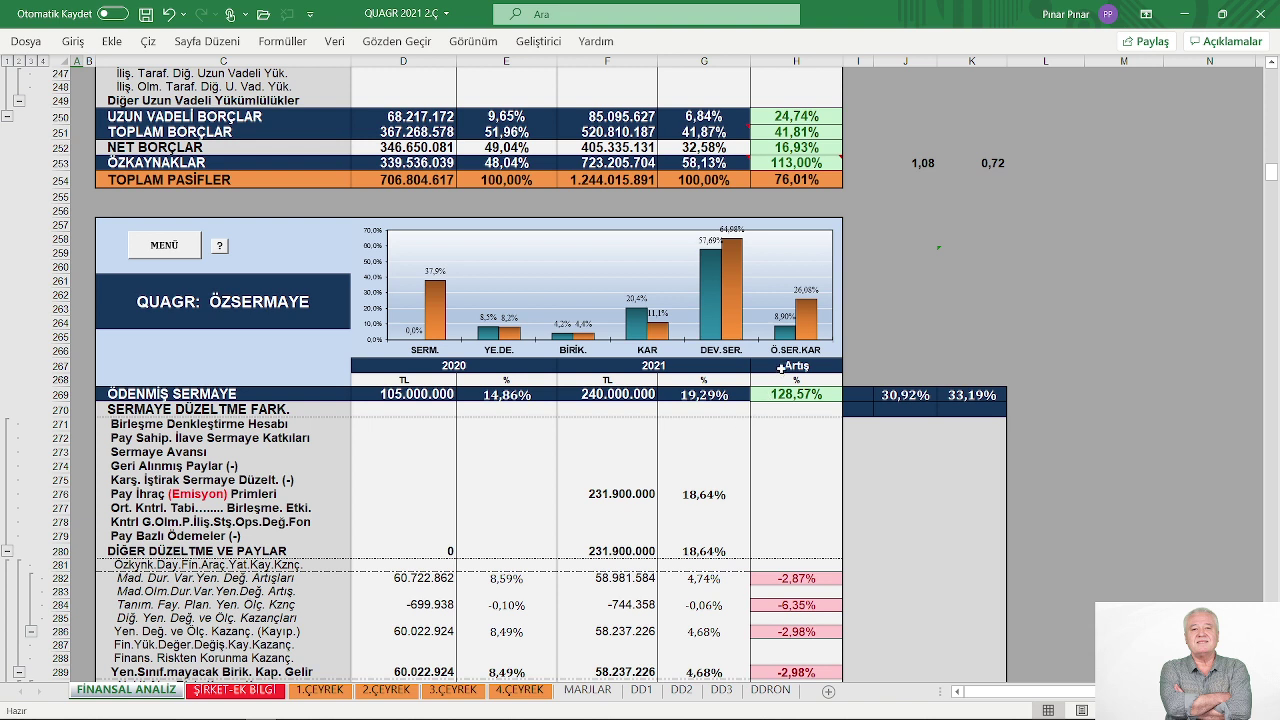
mouse_move(807, 336)
Review the remaining equity rows and the BİLANÇO DENGESİ check, and bring up the QUAGR: KAR - ZARAR section.
scroll(668, 447, down, 11)
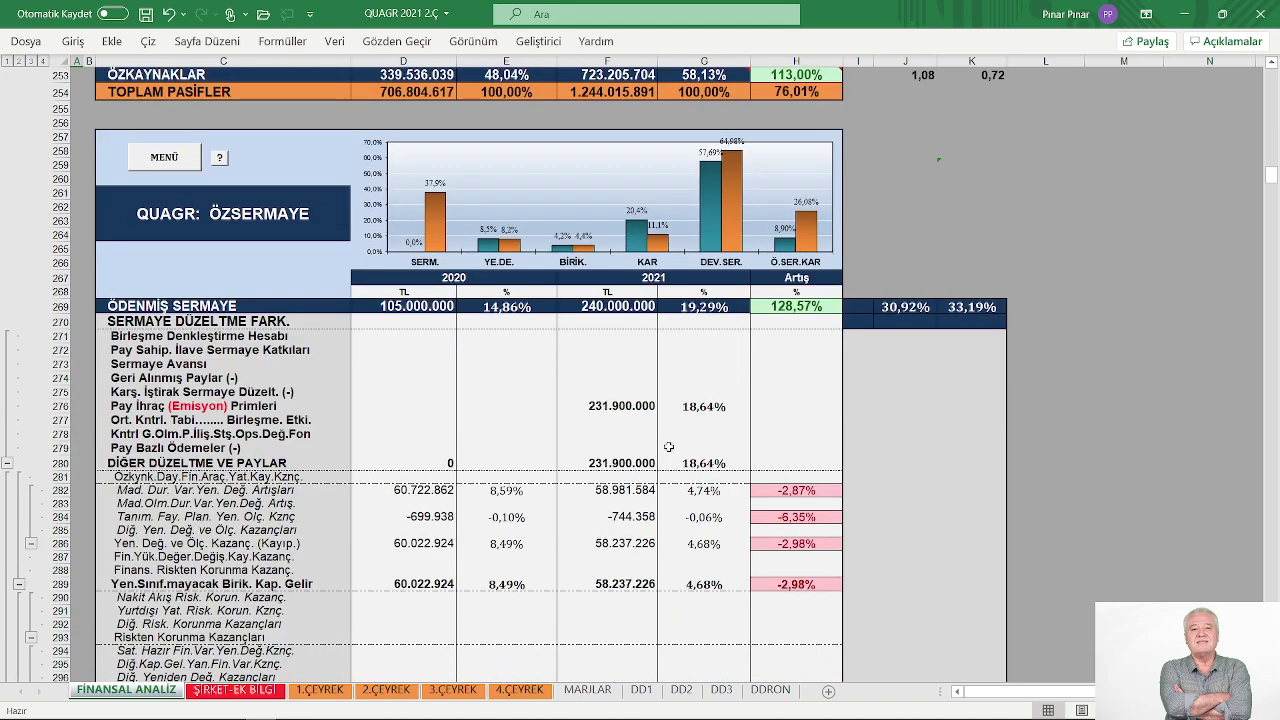
scroll(668, 447, down, 7)
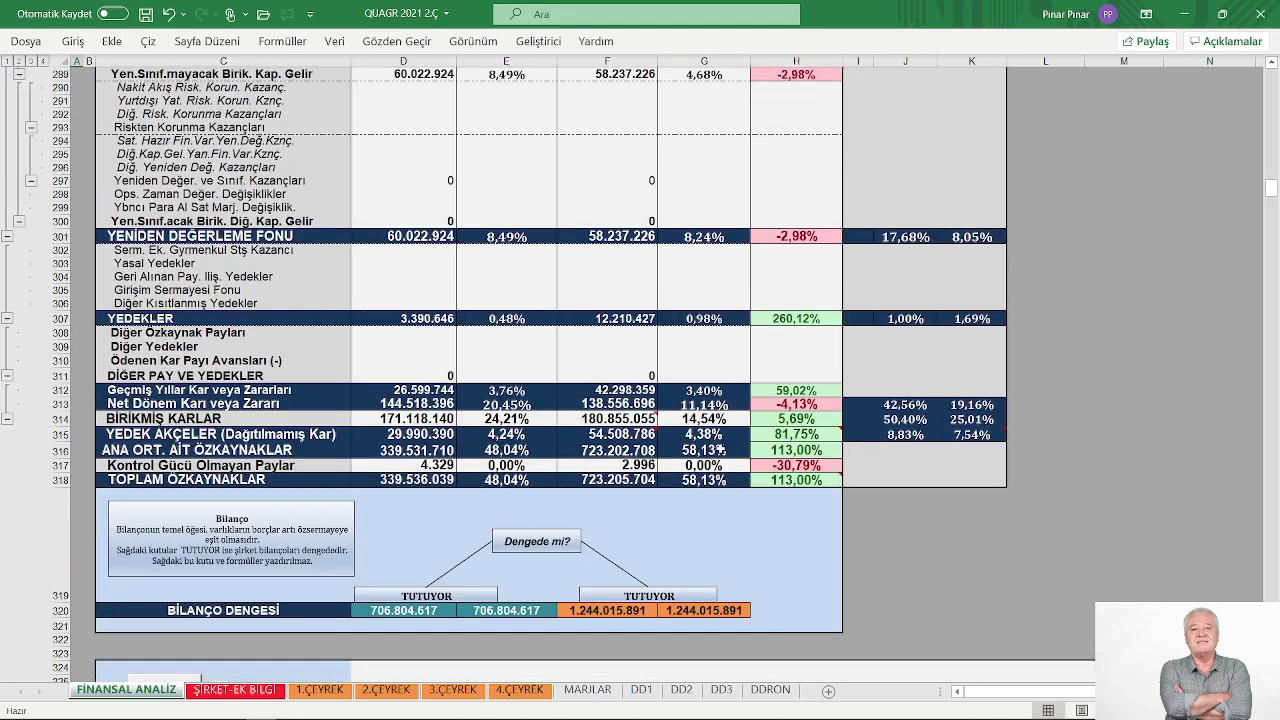
scroll(720, 449, down, 3)
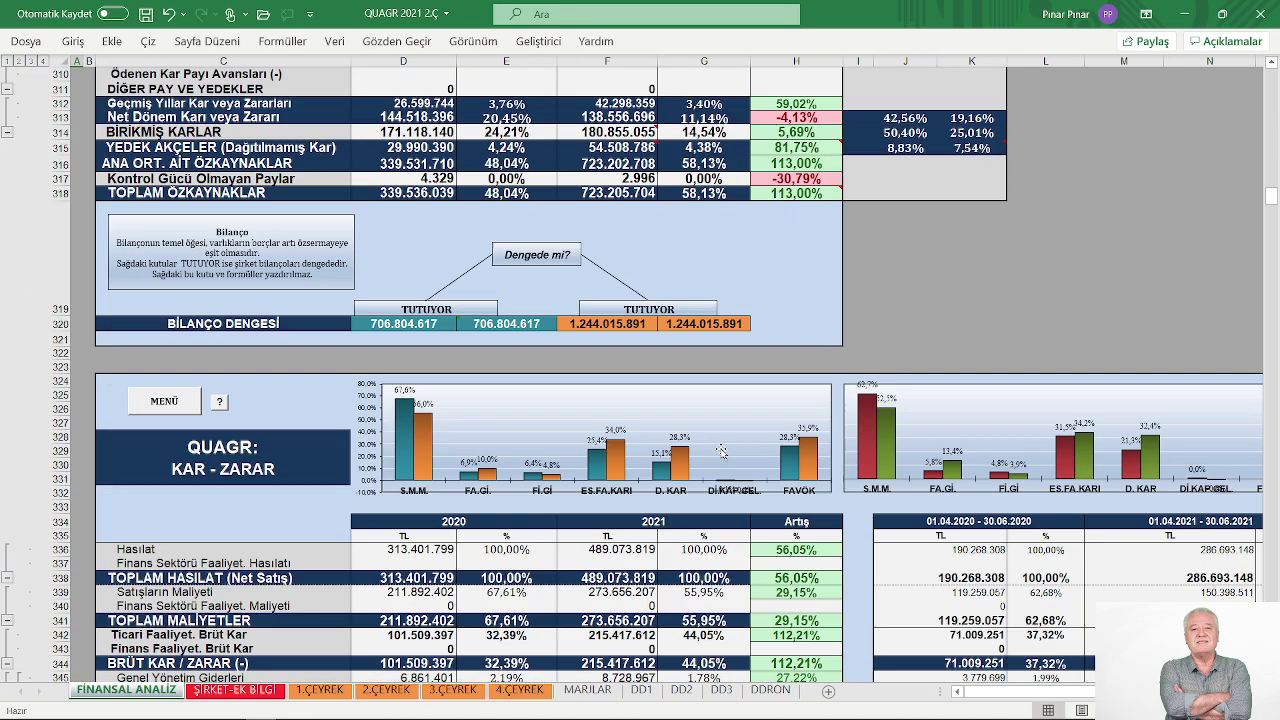
scroll(720, 449, down, 6)
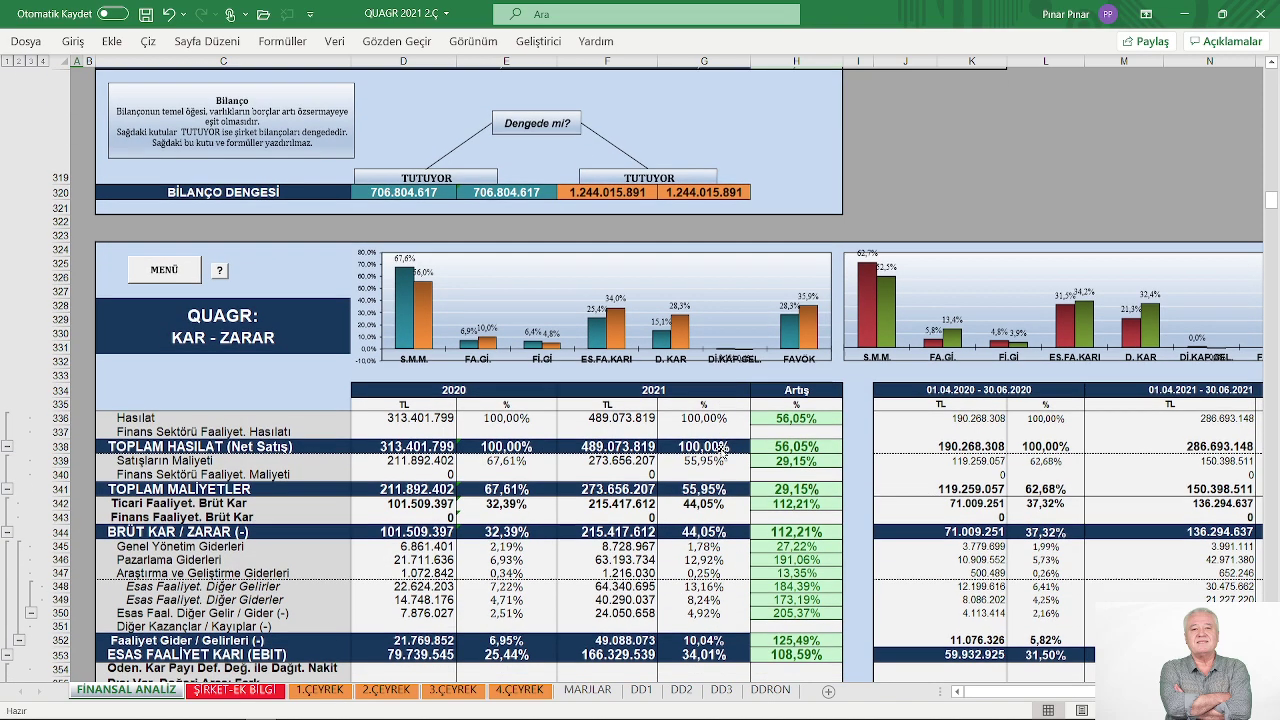
Review the KAR - ZARAR charts and the income rows from Hasılat down to FAVÖK (EBITA).
scroll(720, 449, up, 3)
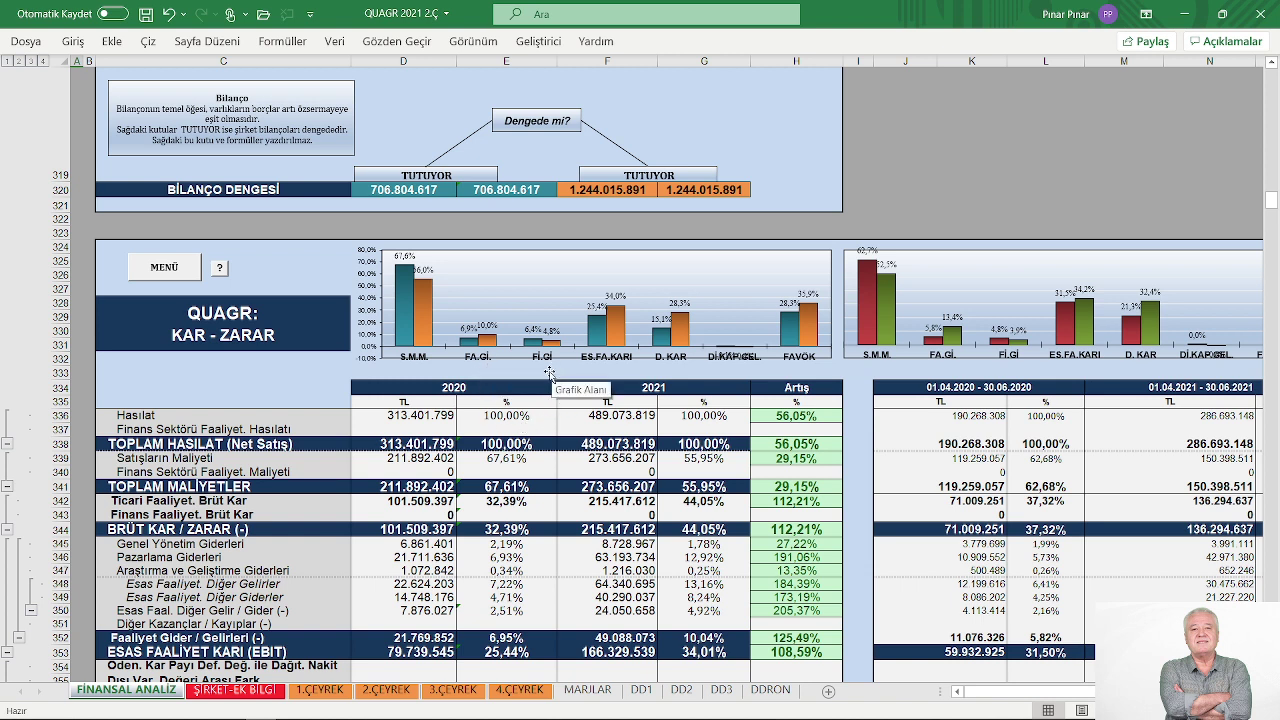
scroll(570, 433, down, 1)
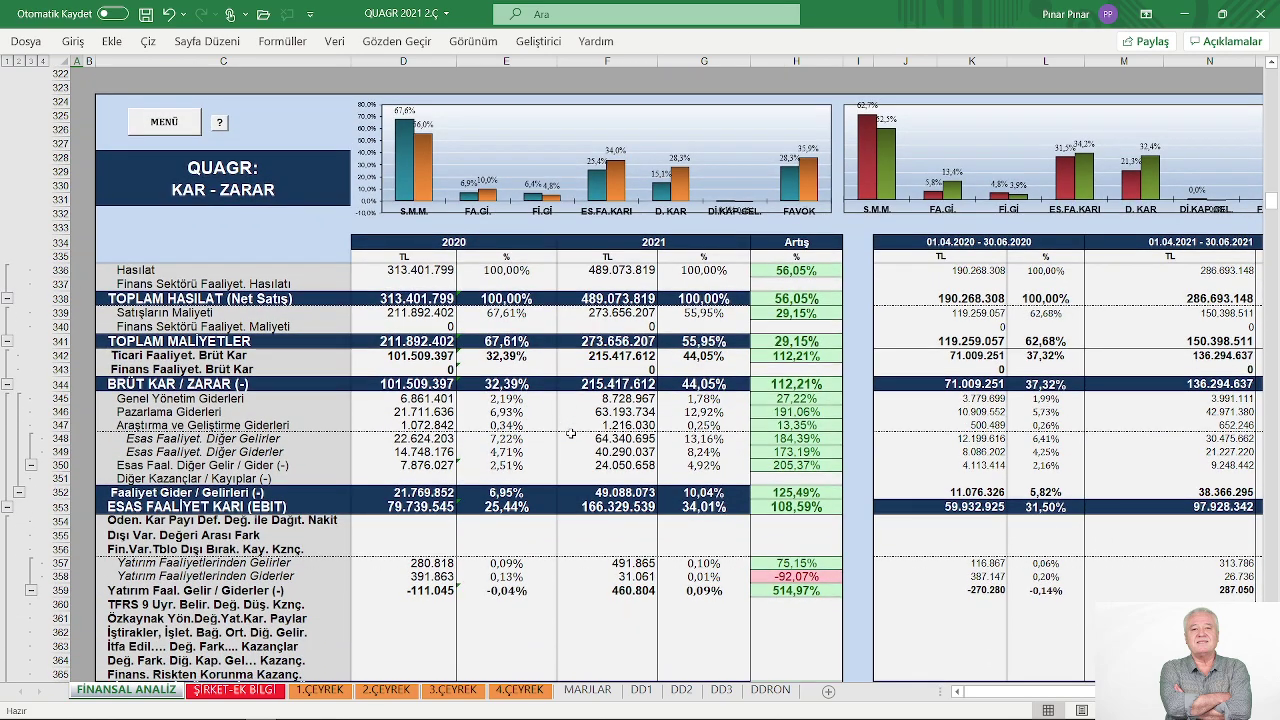
scroll(570, 433, up, 1)
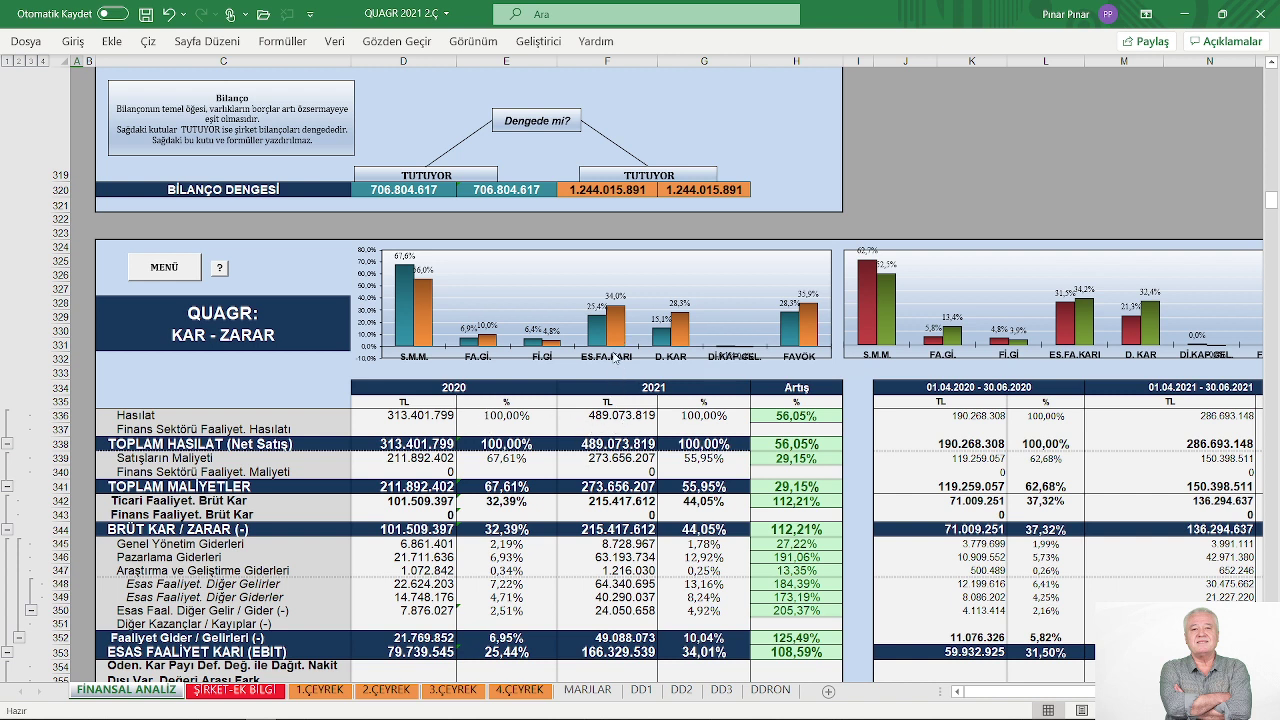
scroll(623, 431, down, 10)
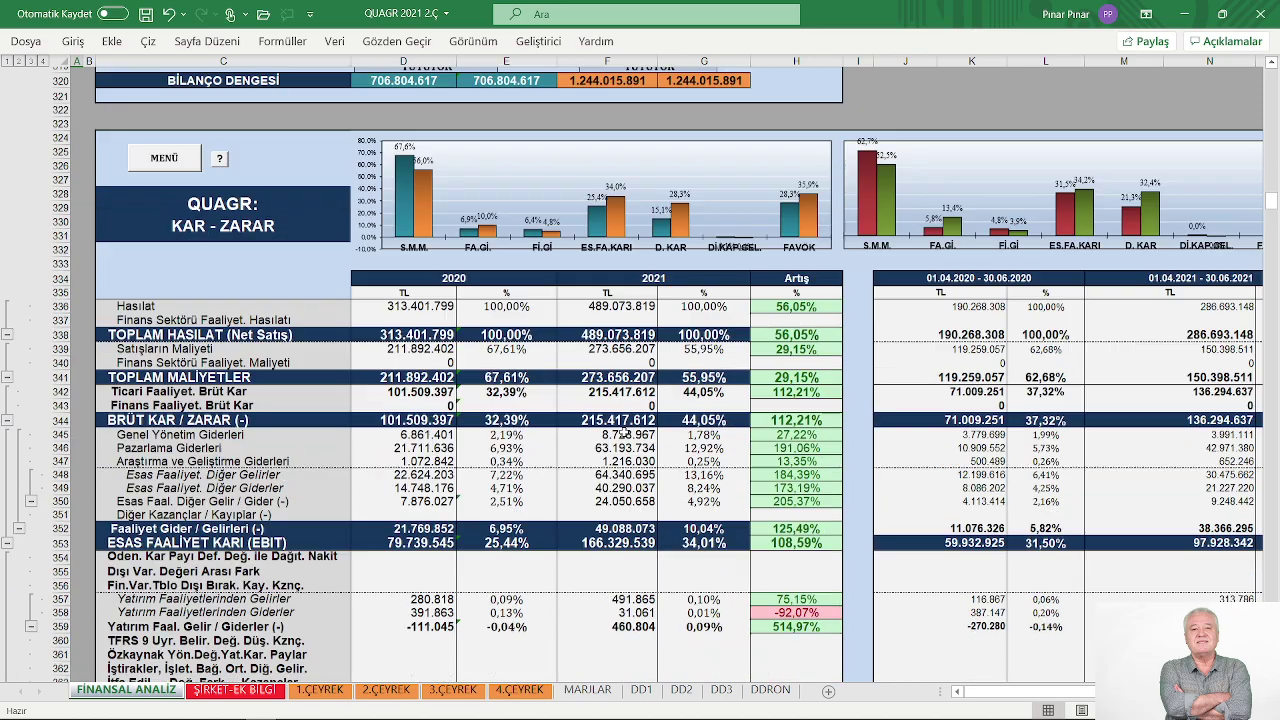
scroll(623, 437, down, 7)
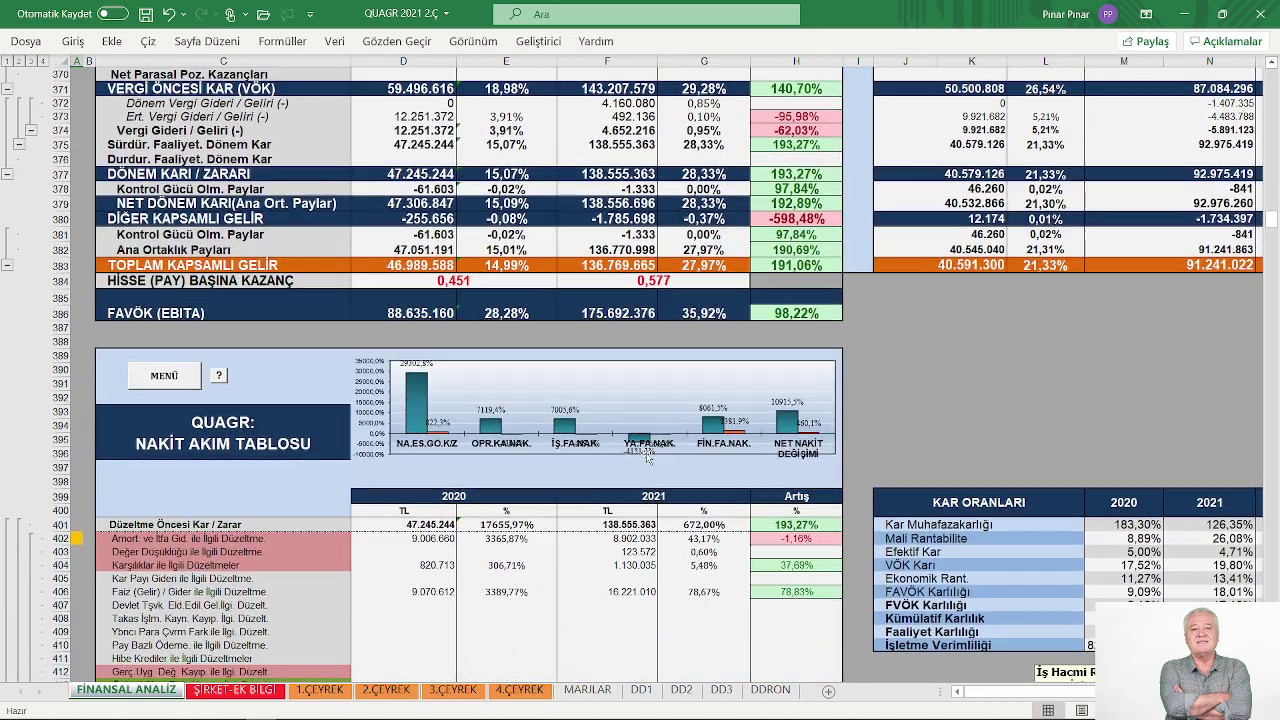
Examine the KAR ORANLARI table and its explanatory notes beside the cash flow table.
scroll(648, 455, down, 4)
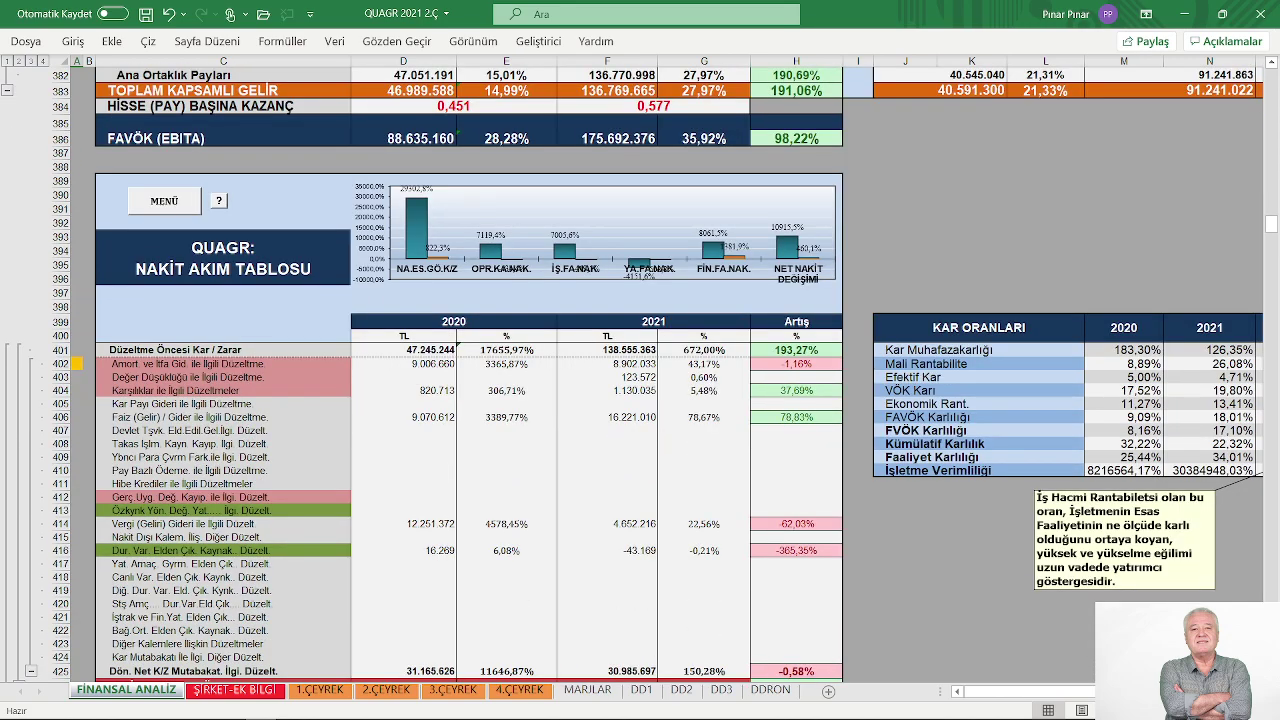
scroll(667, 376, right, 3)
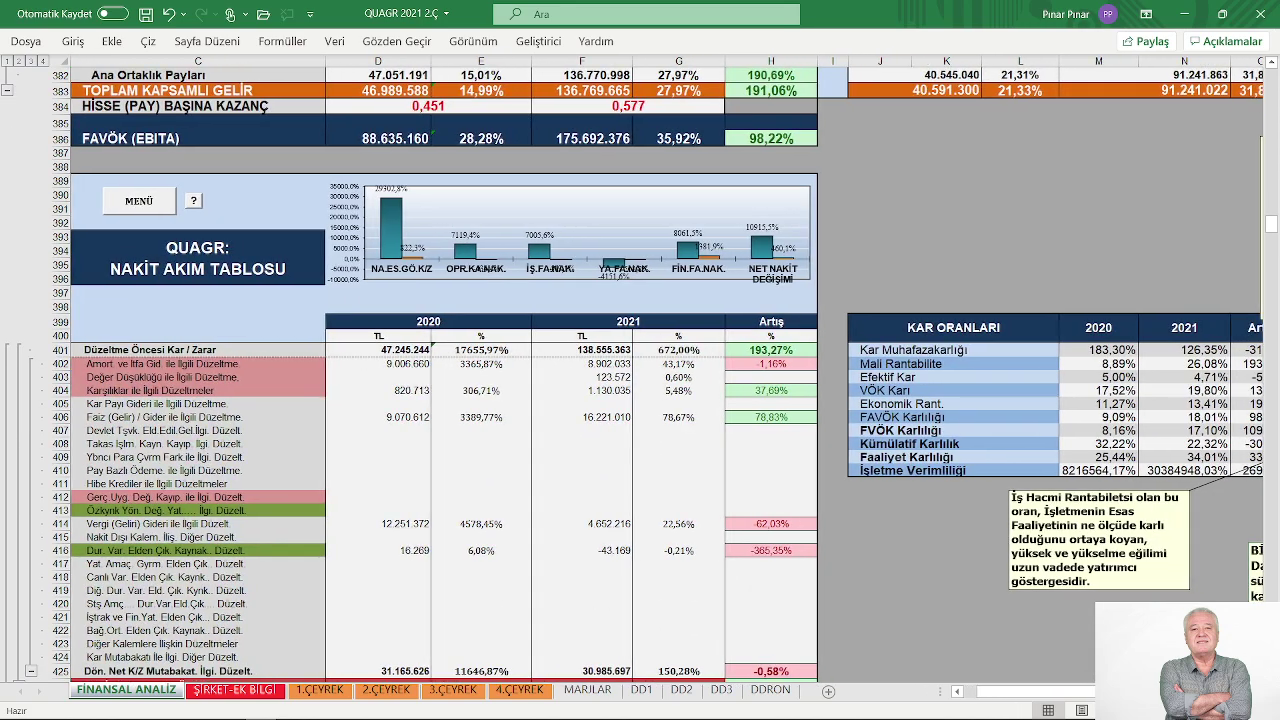
scroll(730, 623, right, 1)
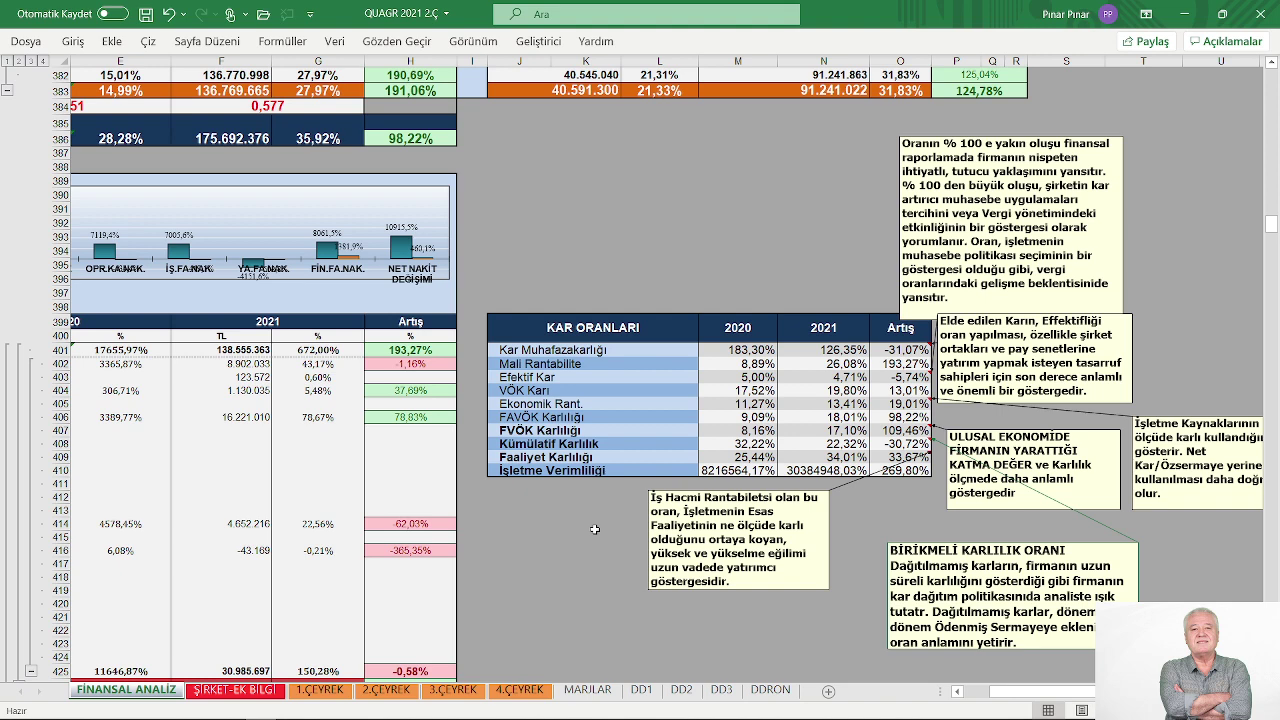
scroll(594, 529, down, 1)
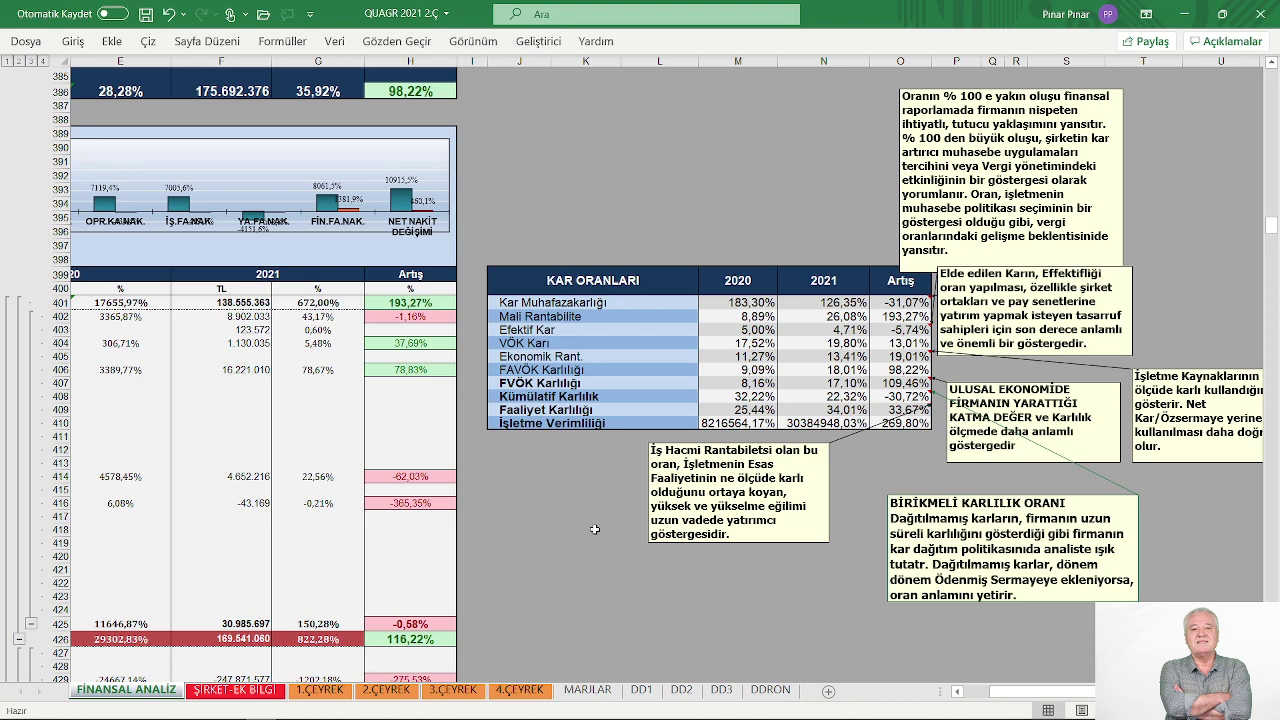
Return to NAKİT AKIM TABLOSU and bring up its NAKİT (PARA) AKIM DEĞERLEME section to read the operating cash inflow statements.
click(957, 697)
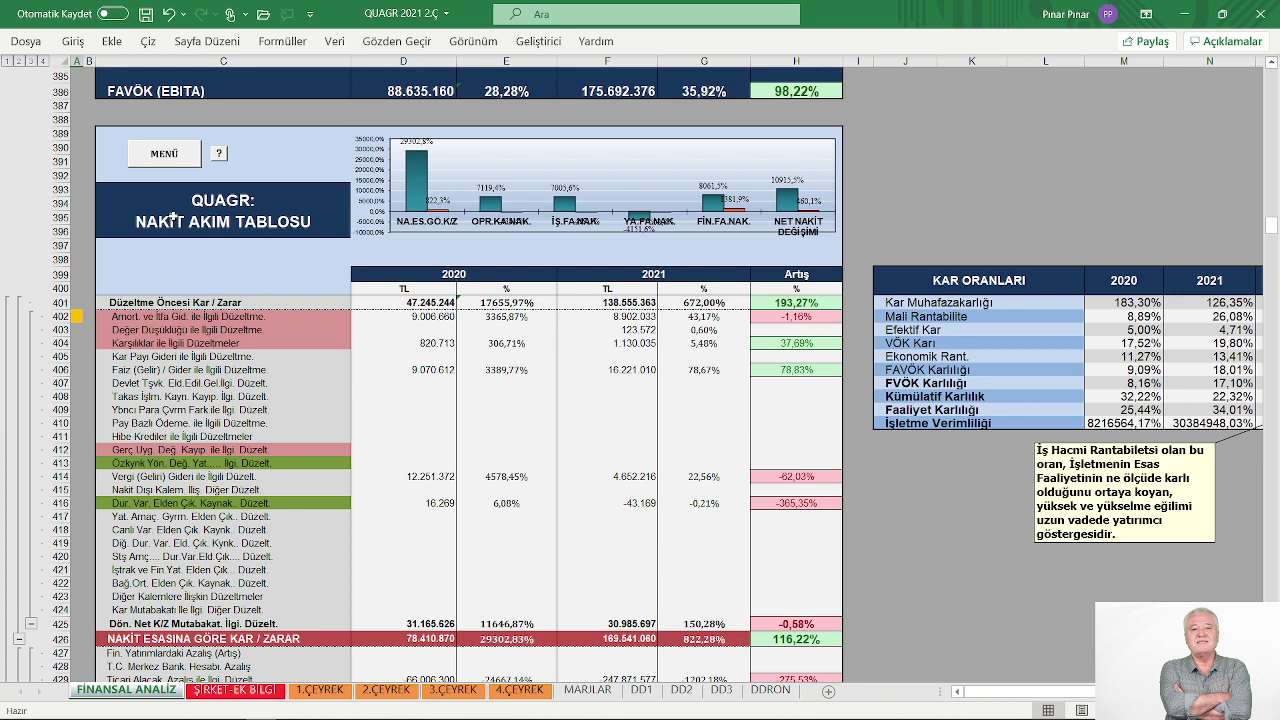
click(221, 160)
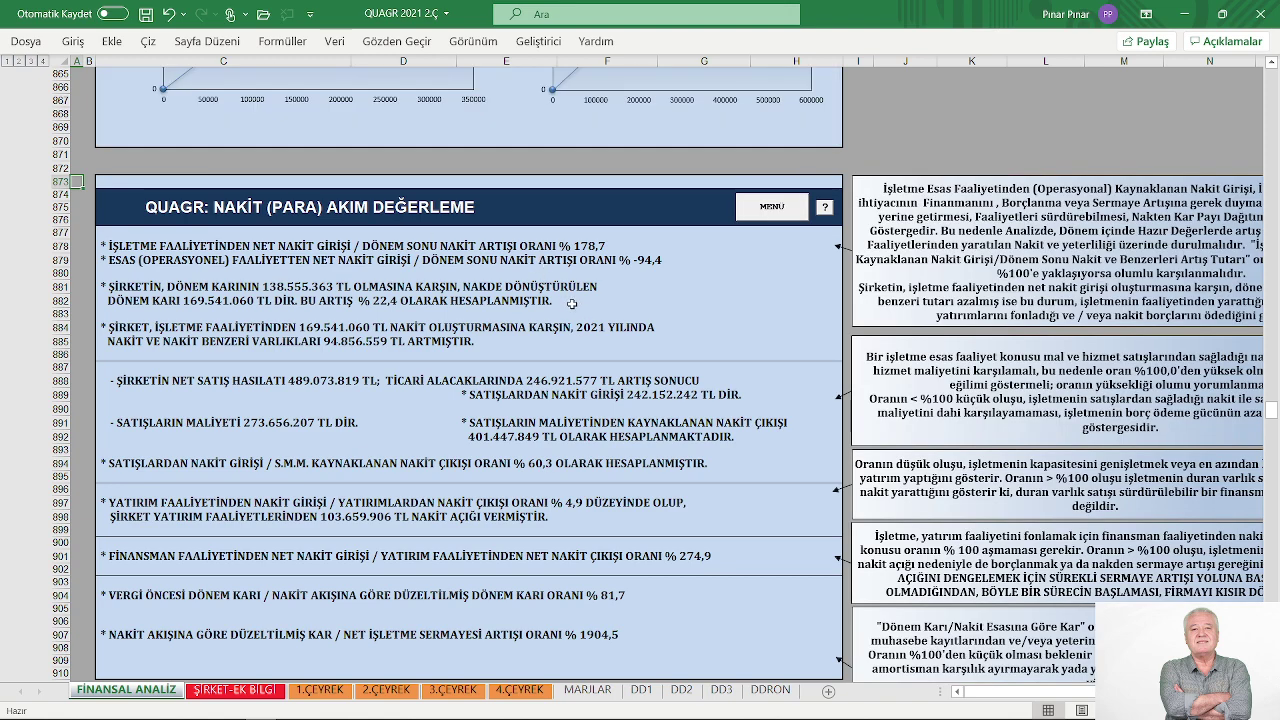
scroll(572, 304, down, 1)
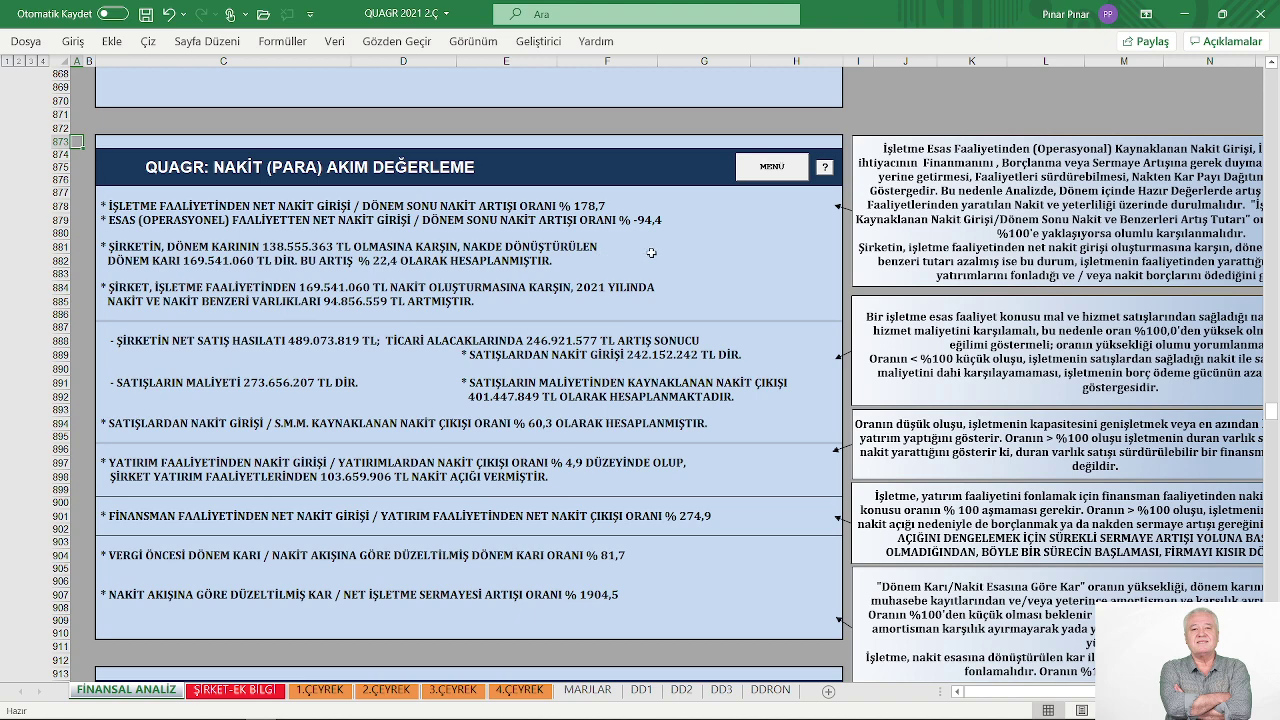
scroll(651, 253, down, 1)
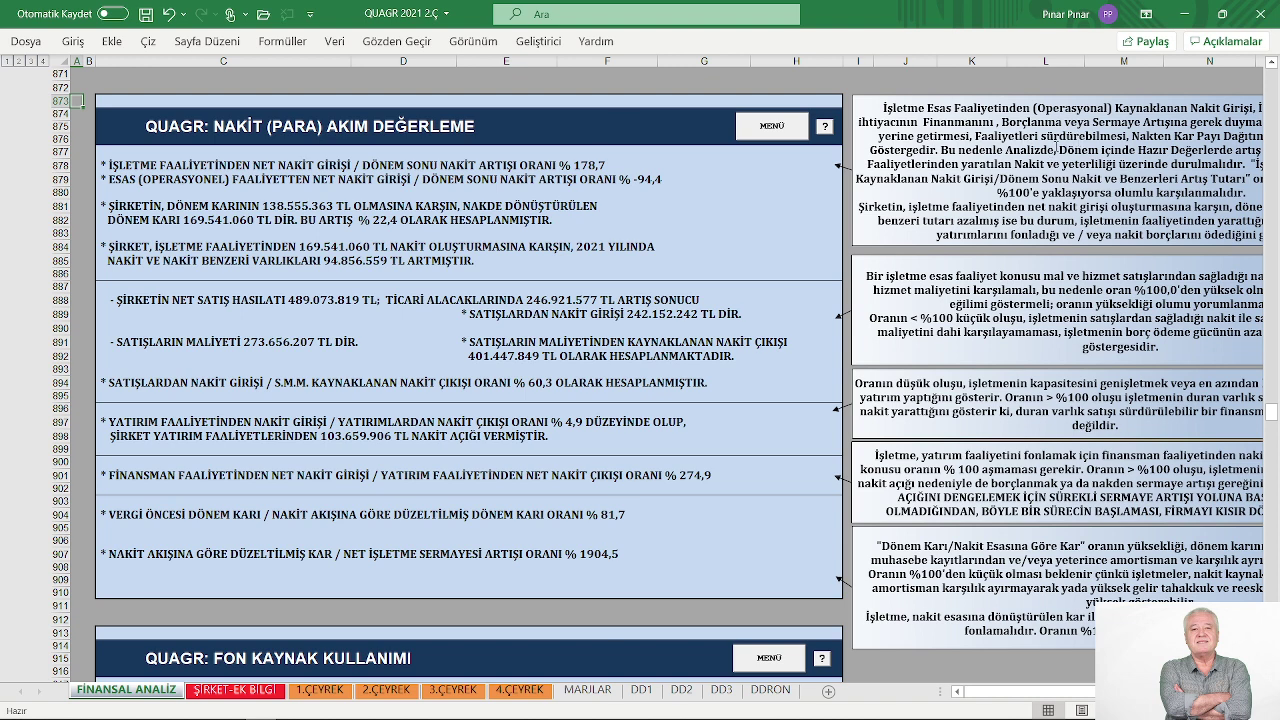
scroll(672, 290, down, 1)
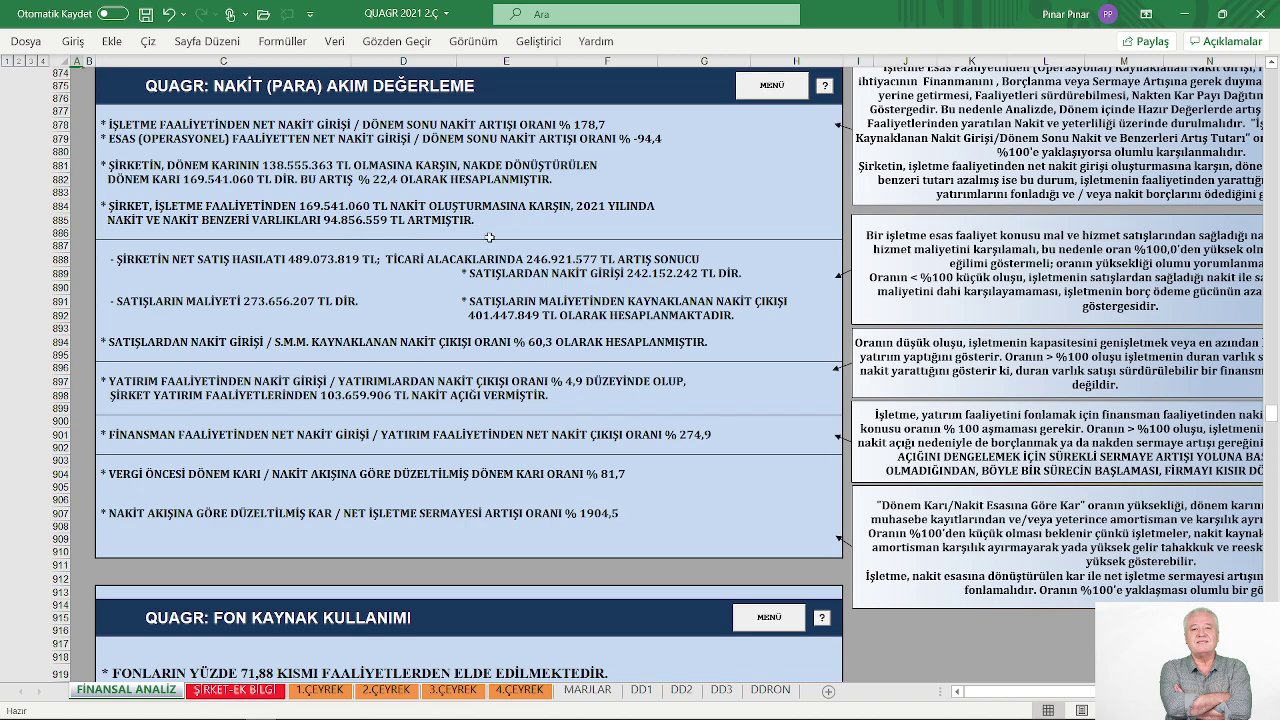
Read the remaining cash flow evaluation statements on sales, investment, financing and cash-adjusted profit.
scroll(476, 258, down, 1)
scroll(478, 256, down, 2)
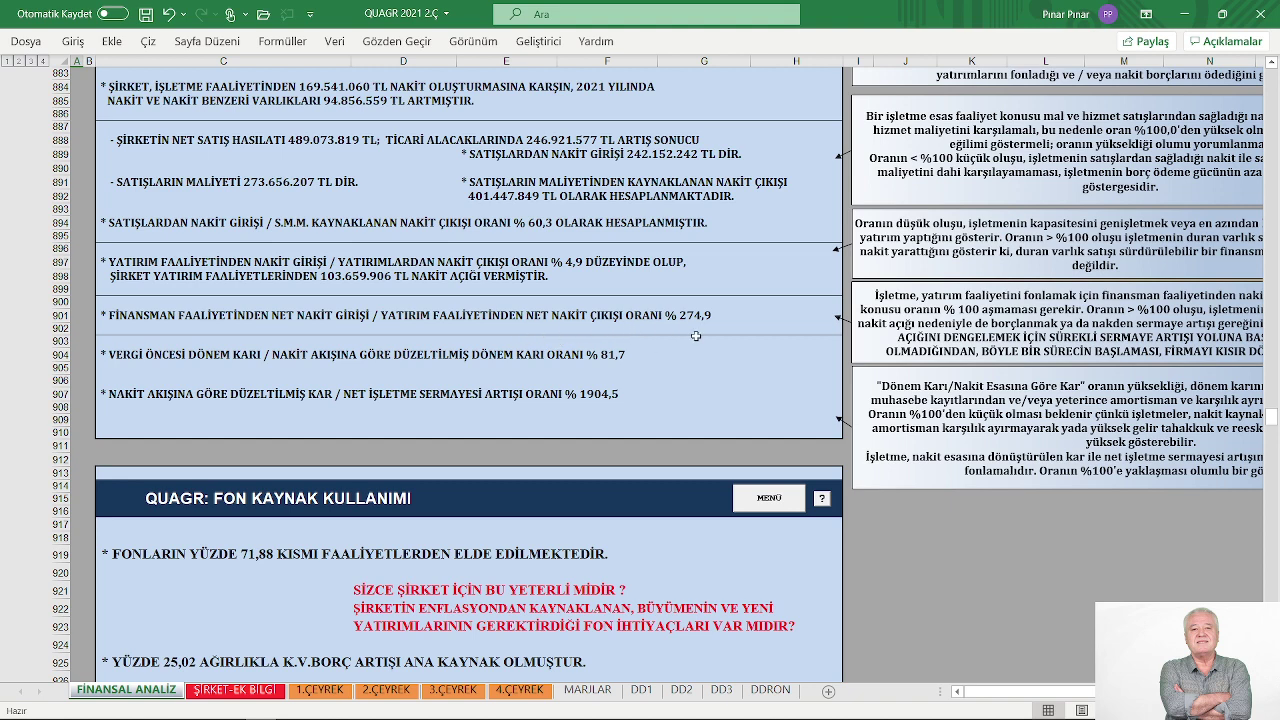
scroll(695, 336, down, 2)
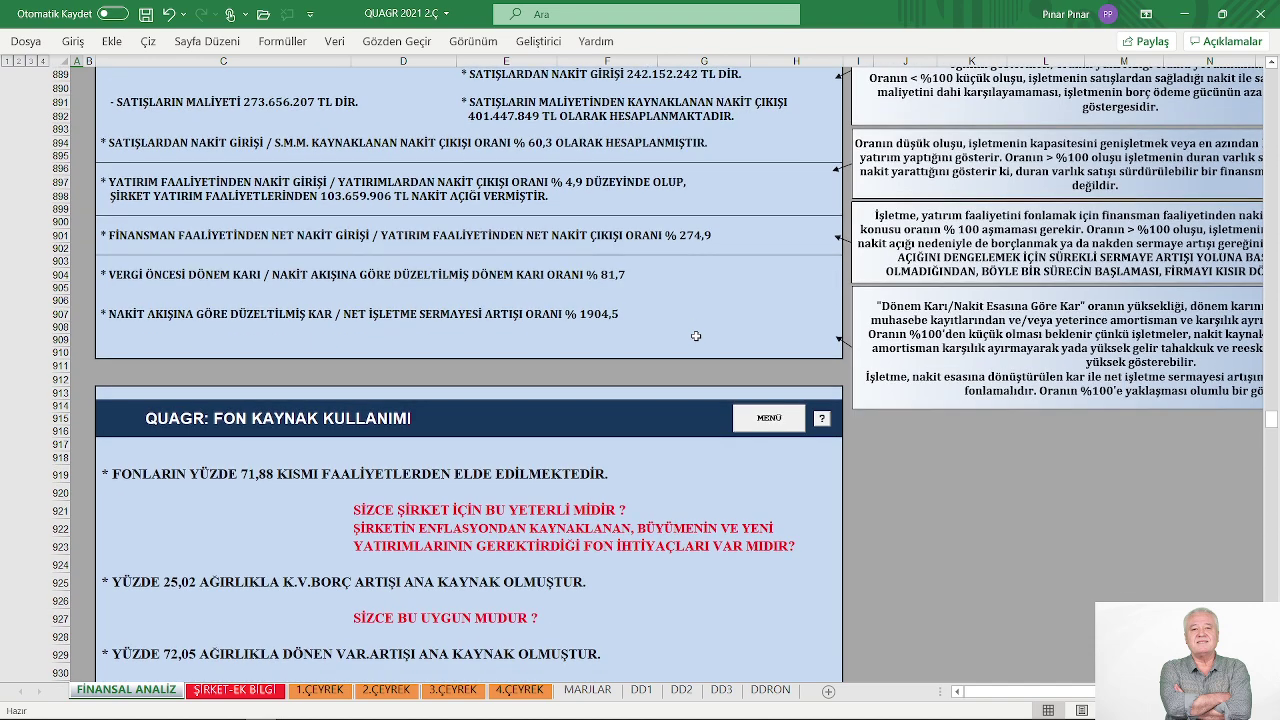
scroll(695, 336, down, 1)
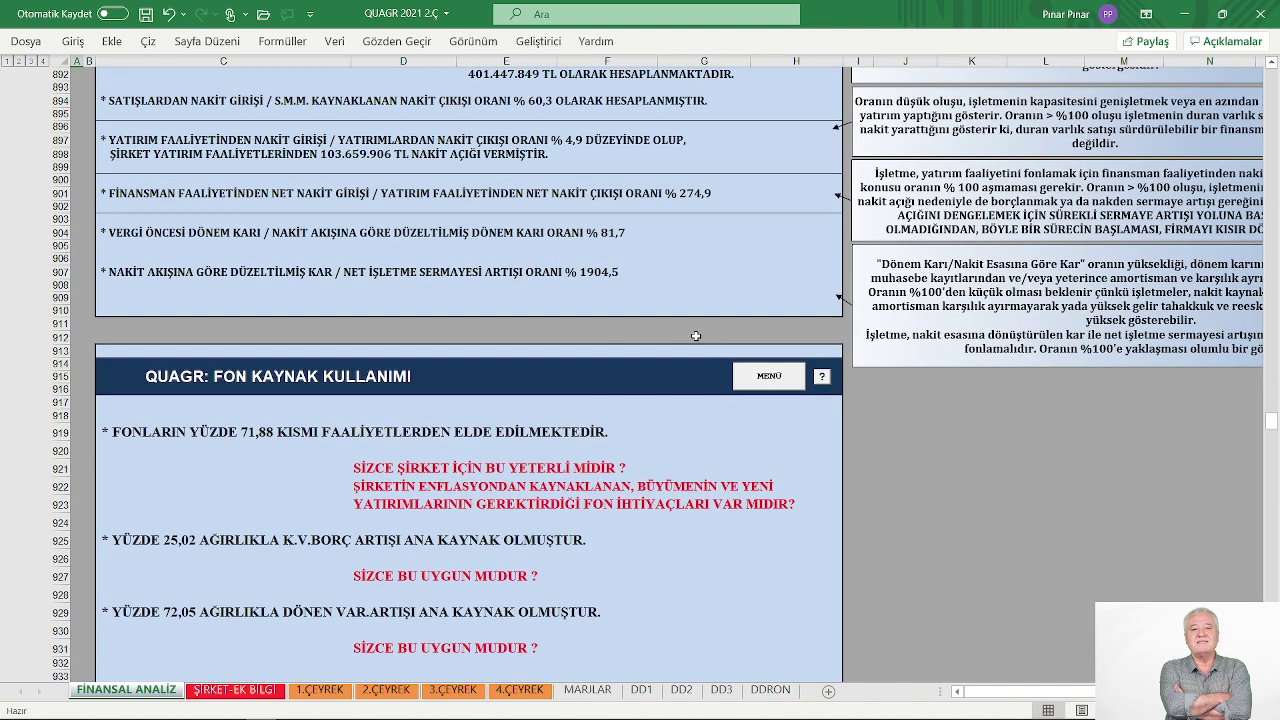
scroll(695, 336, down, 1)
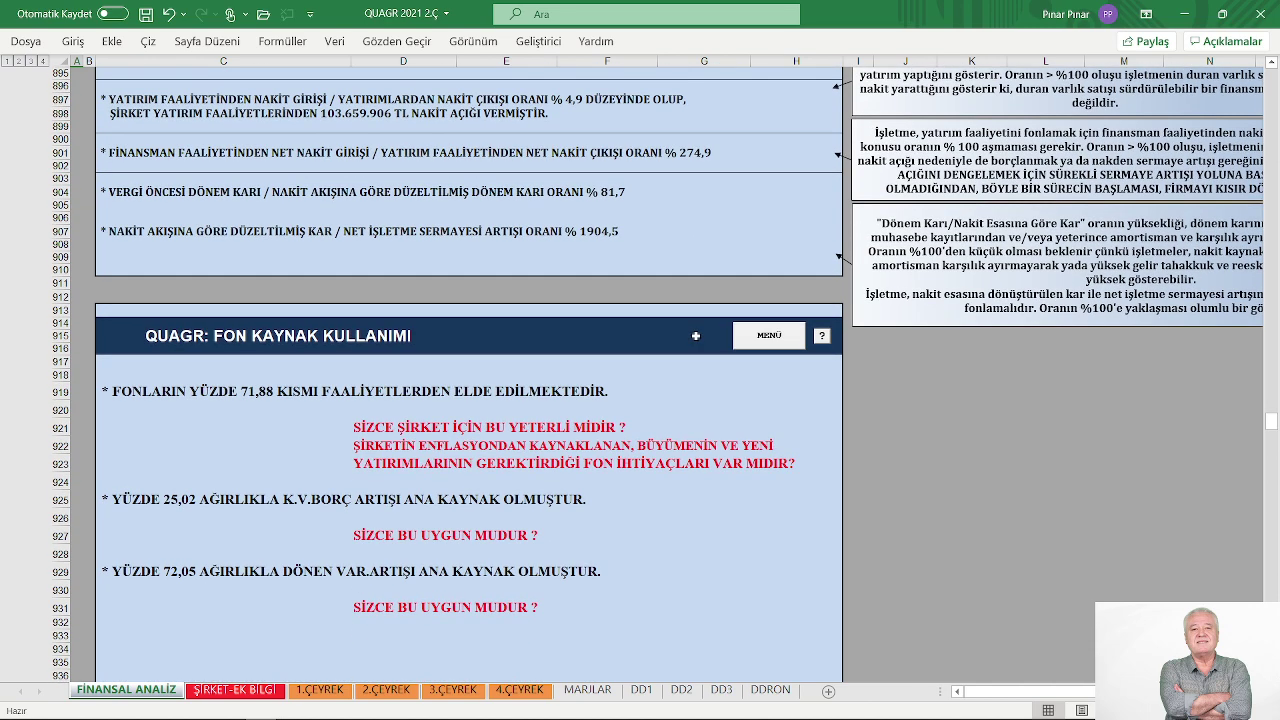
scroll(695, 336, down, 1)
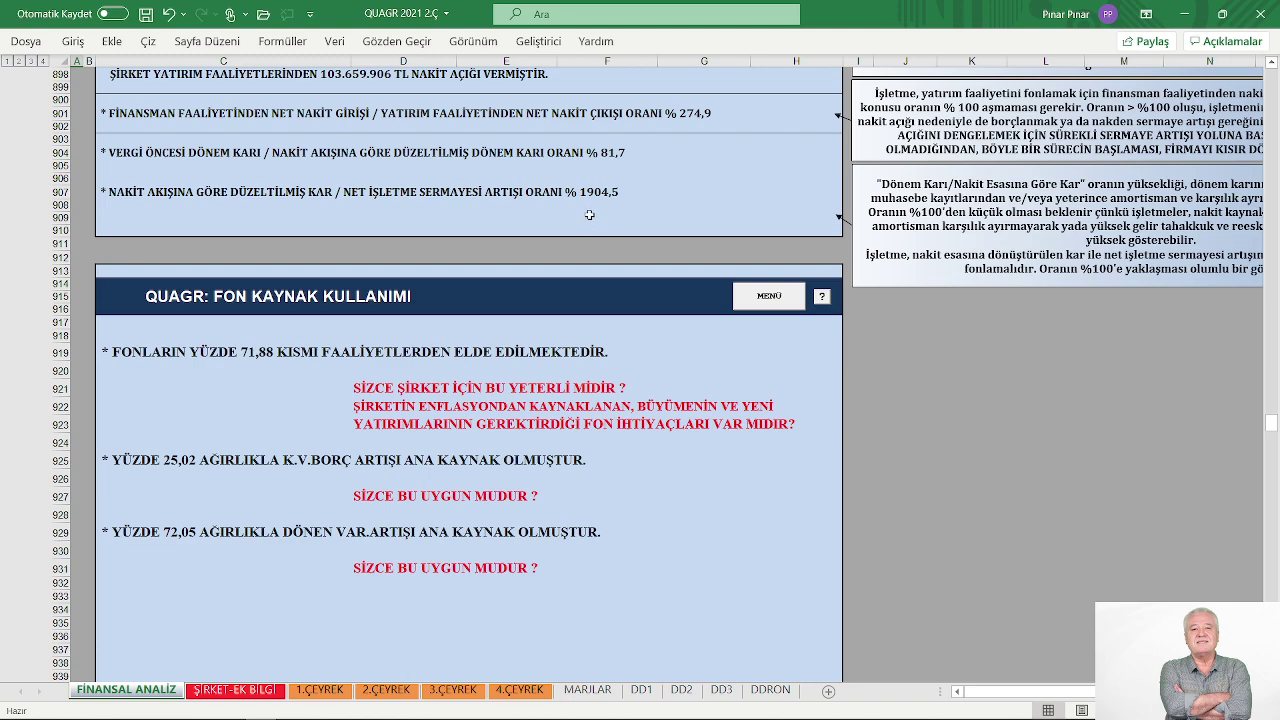
Read the evaluation statements and questions in the FON KAYNAK KULLANIMI and BAŞABAŞ sections.
scroll(651, 235, down, 4)
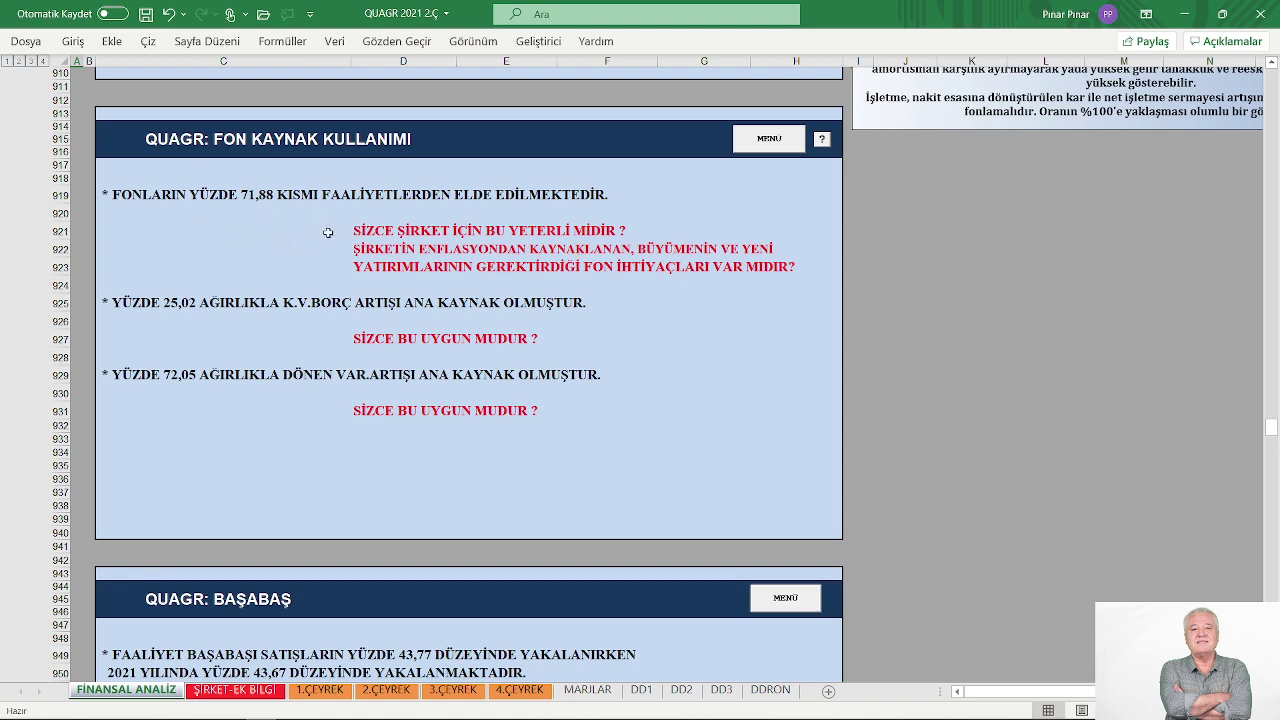
scroll(327, 231, down, 2)
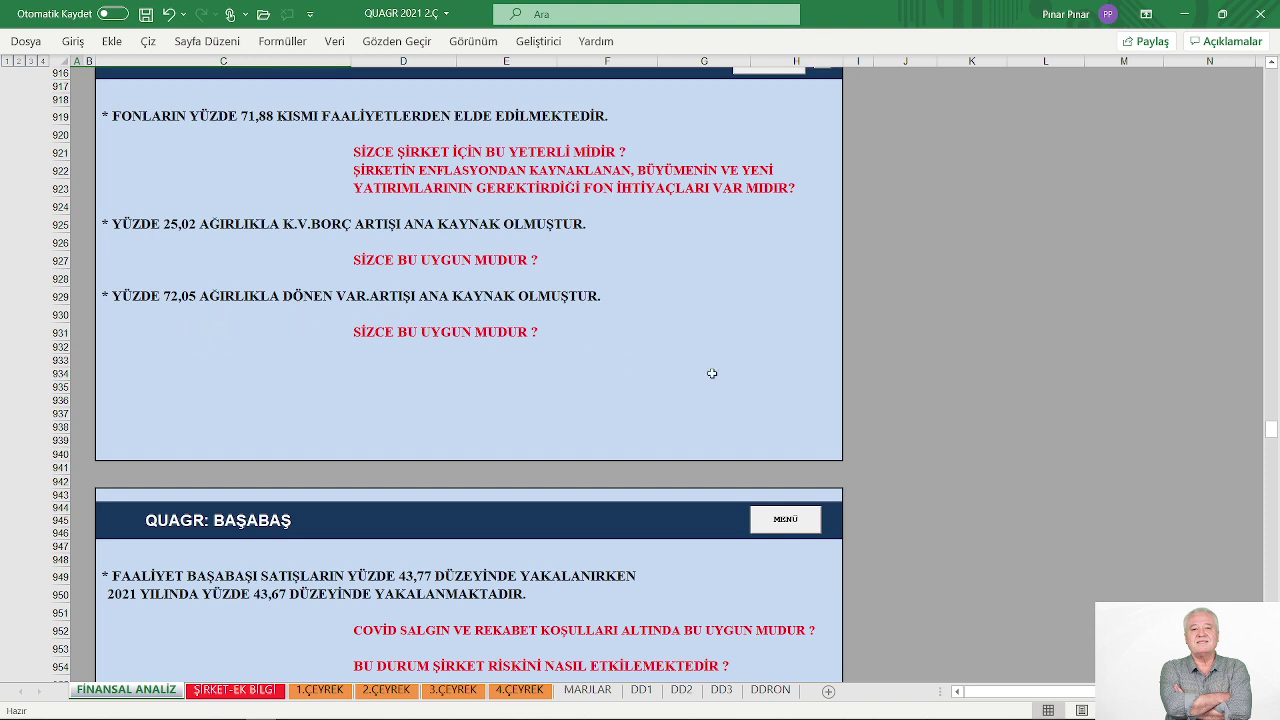
scroll(712, 373, down, 1)
scroll(712, 373, down, 4)
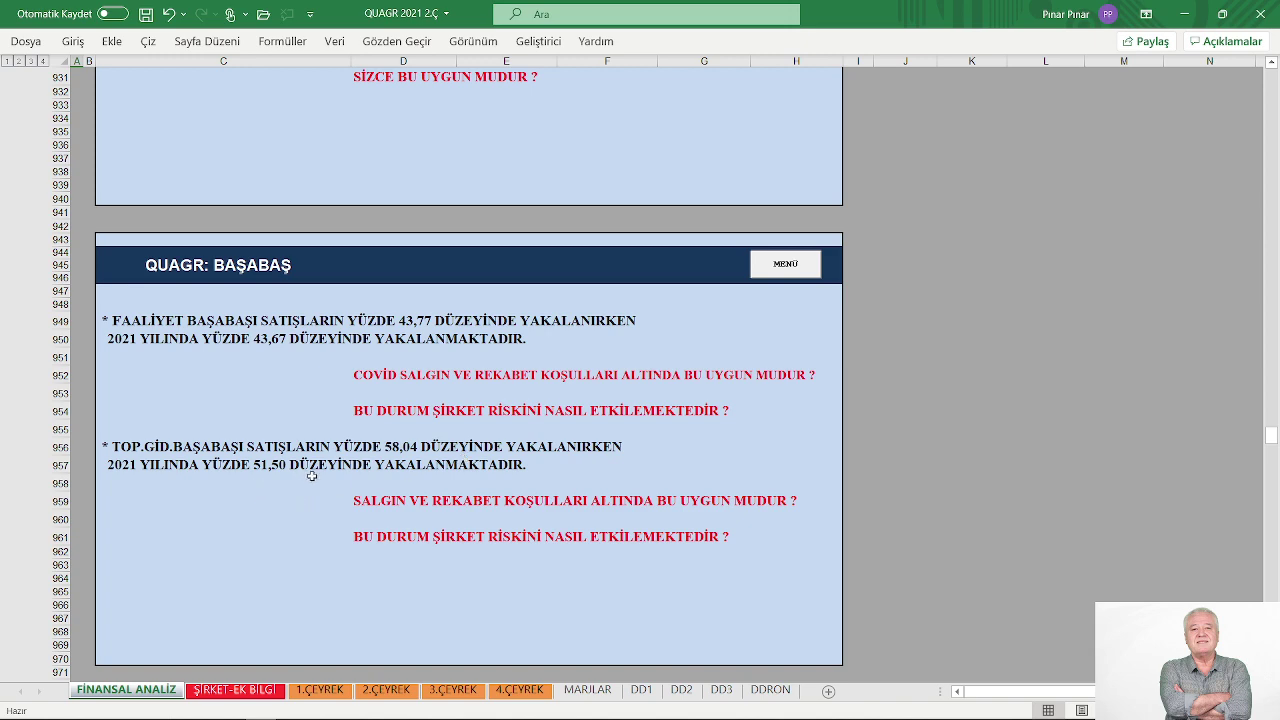
Go back to the main MENÜ and open the NET İŞLETME SERMAYESİ section to examine its source and use figures.
click(785, 264)
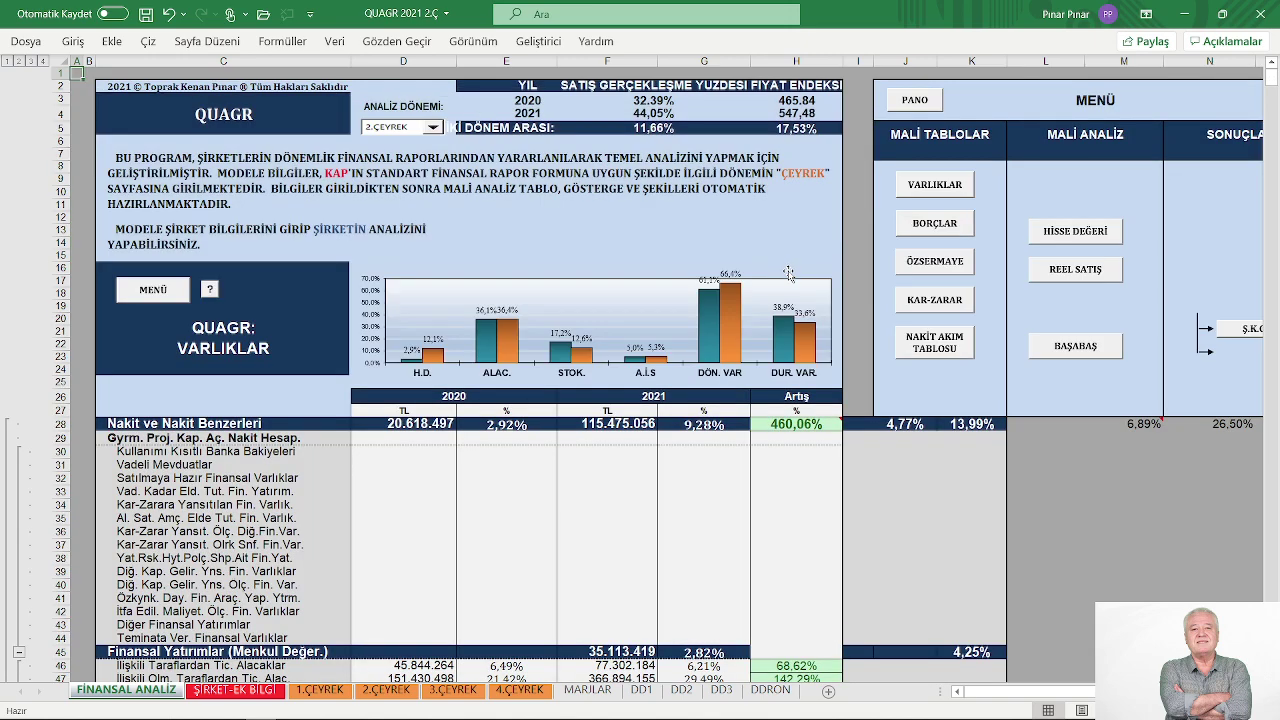
click(935, 388)
scroll(648, 390, down, 2)
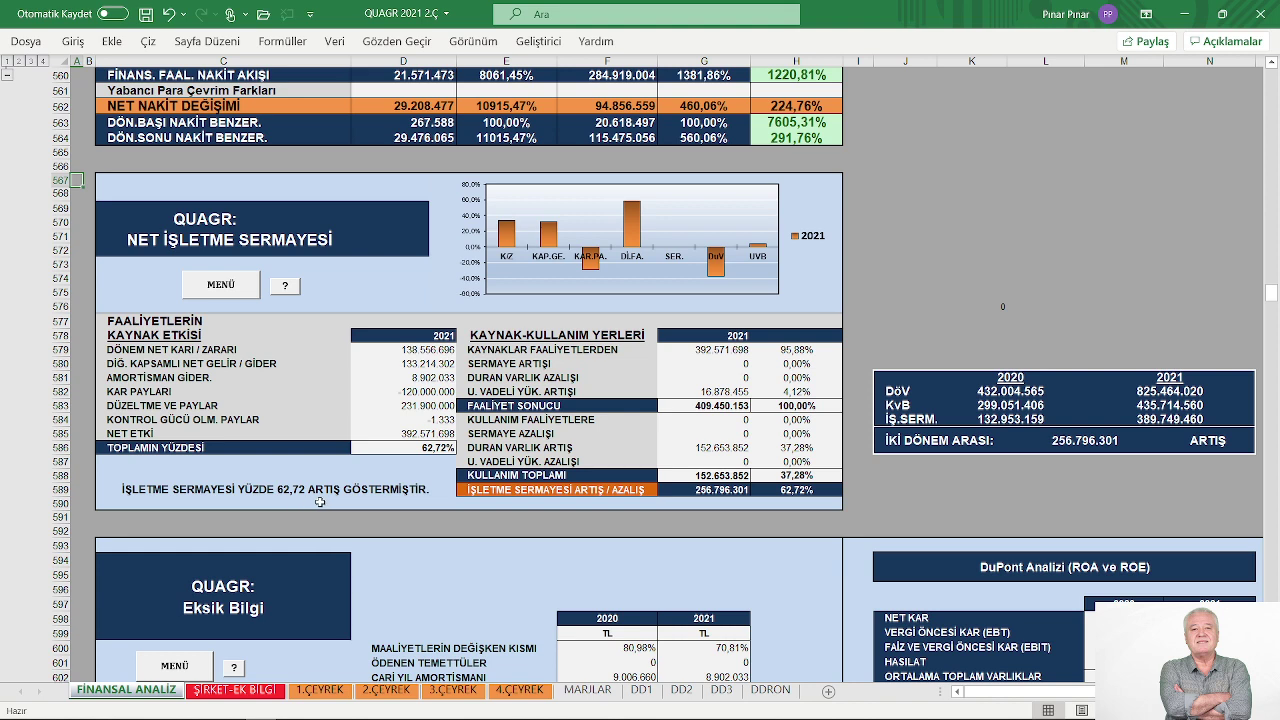
Return to the main MENÜ and open the REEL SATIŞ analysis to examine the real sales table and chart.
click(238, 288)
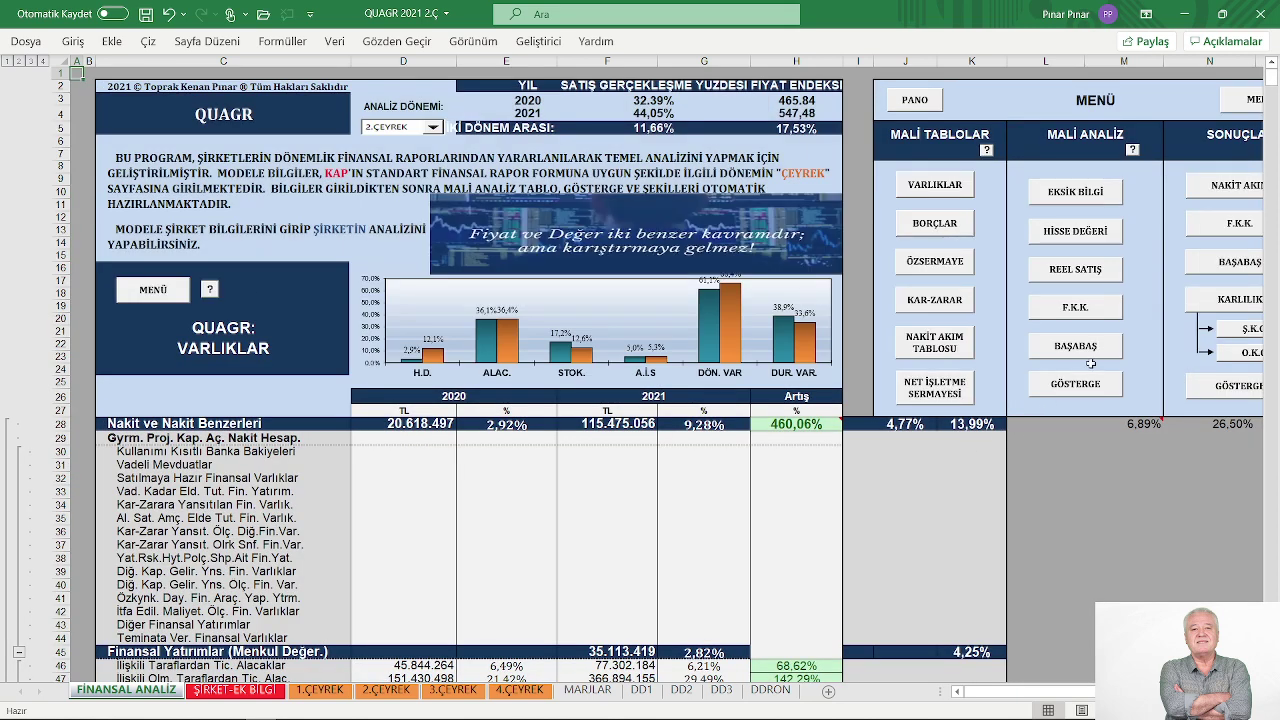
click(1083, 272)
scroll(754, 407, down, 2)
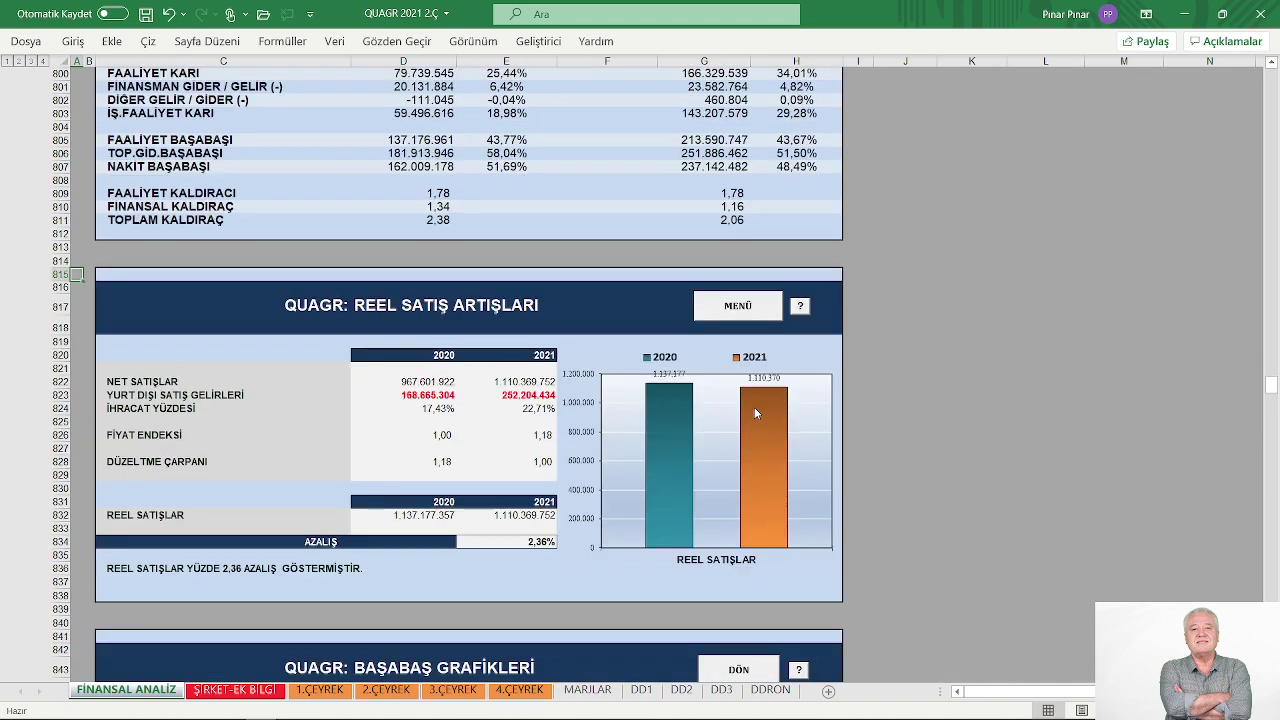
scroll(726, 432, up, 2)
scroll(700, 460, down, 2)
scroll(700, 460, down, 1)
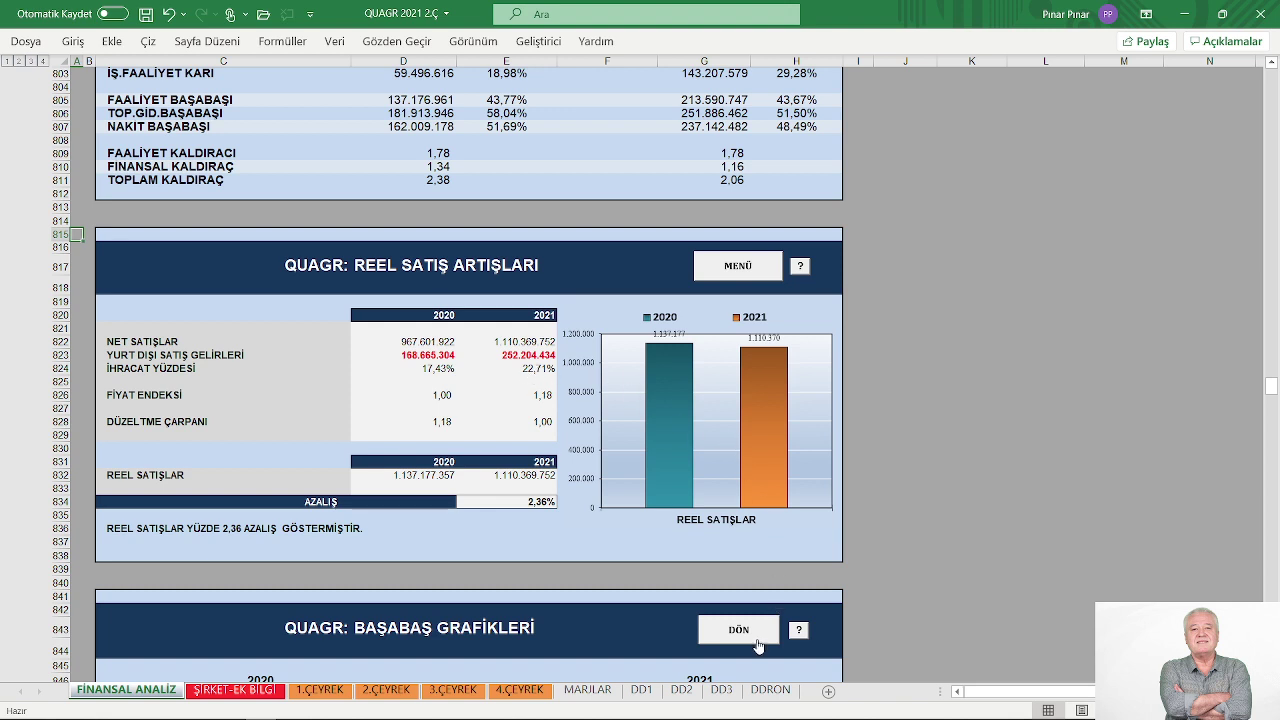
Return to the main MENÜ and open the GÖSTERGE section to review the liquidity and activity ratios.
click(735, 268)
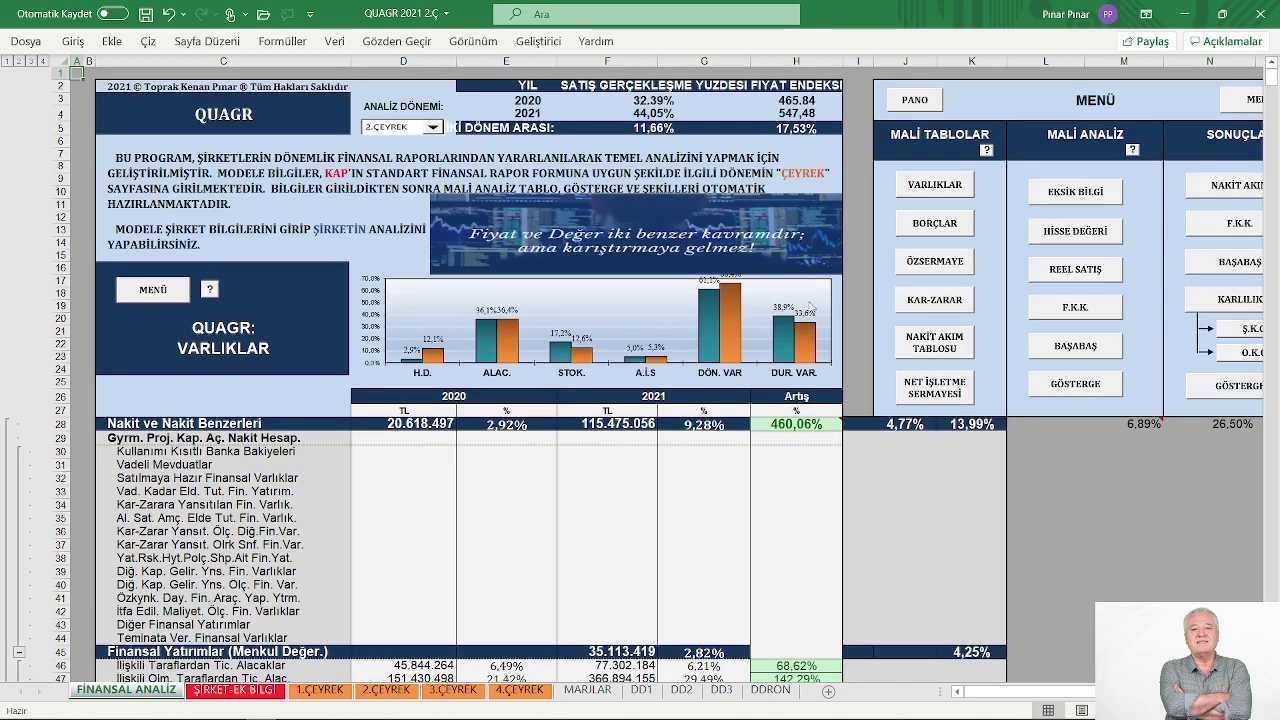
click(1085, 390)
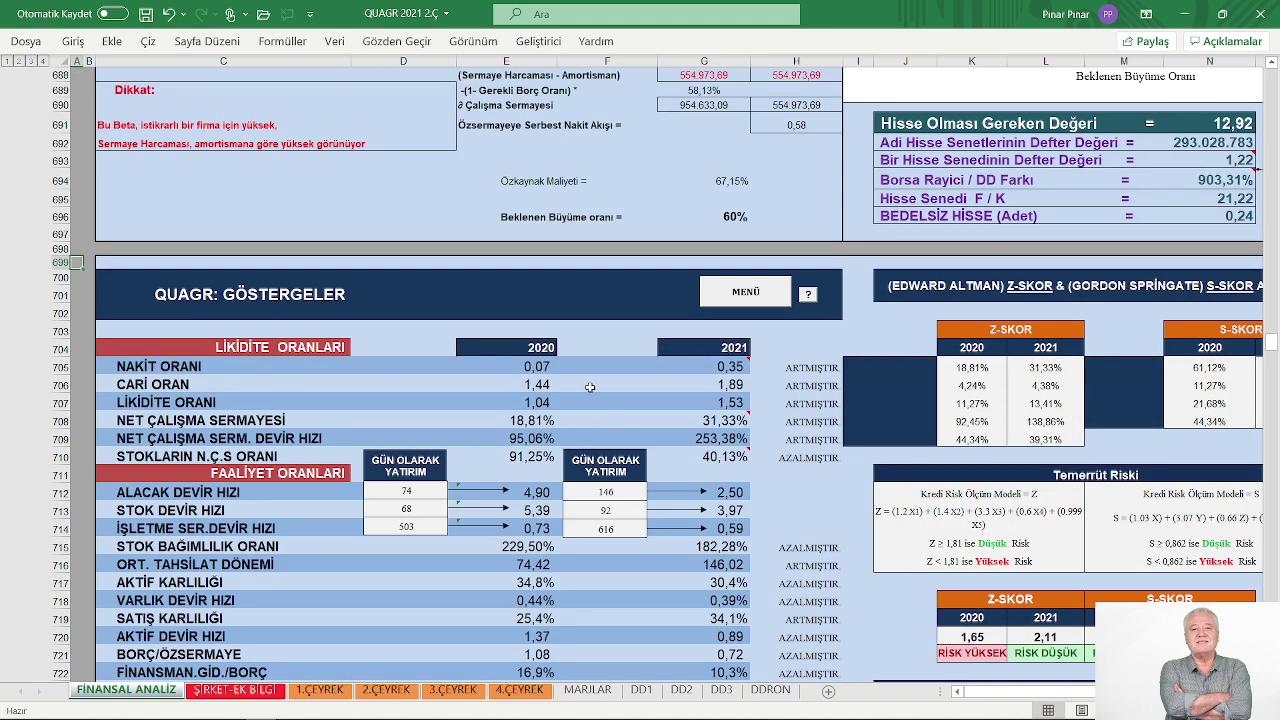
scroll(693, 399, down, 2)
scroll(693, 399, down, 1)
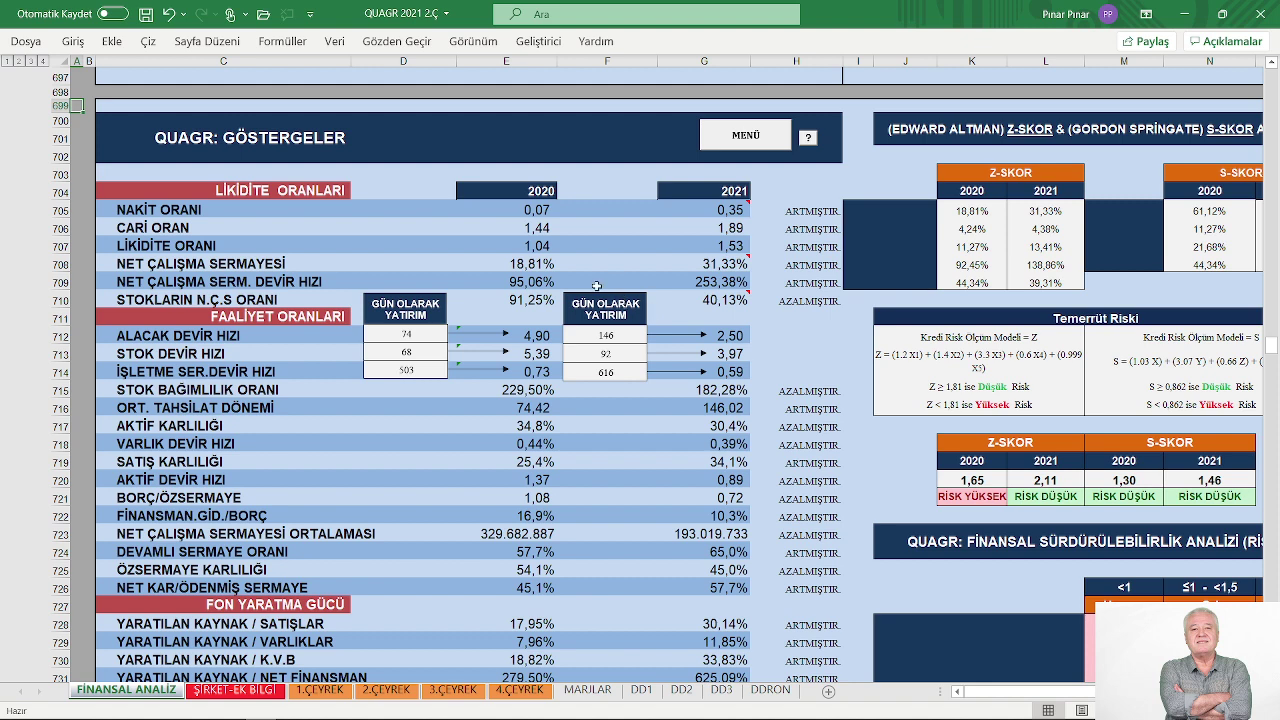
scroll(611, 366, down, 2)
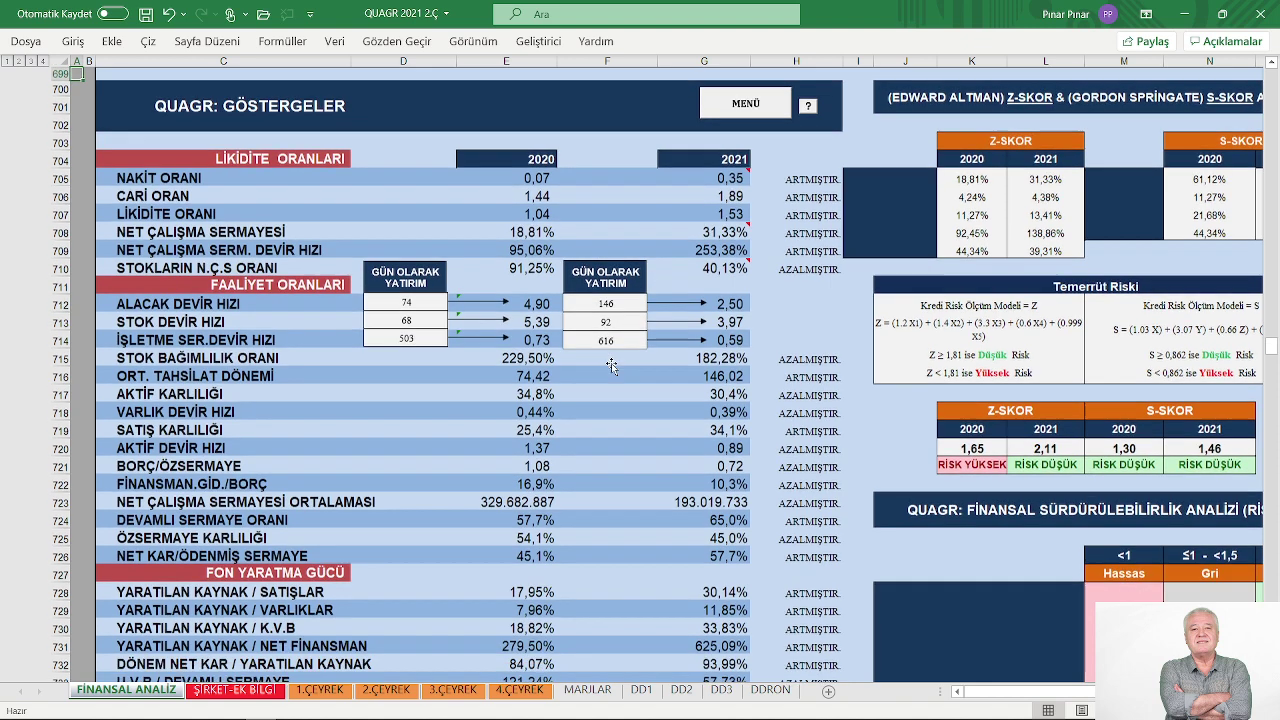
Review the remaining GÖSTERGELER ratios on fund generation, efficiency, growth and profitability.
scroll(611, 366, down, 1)
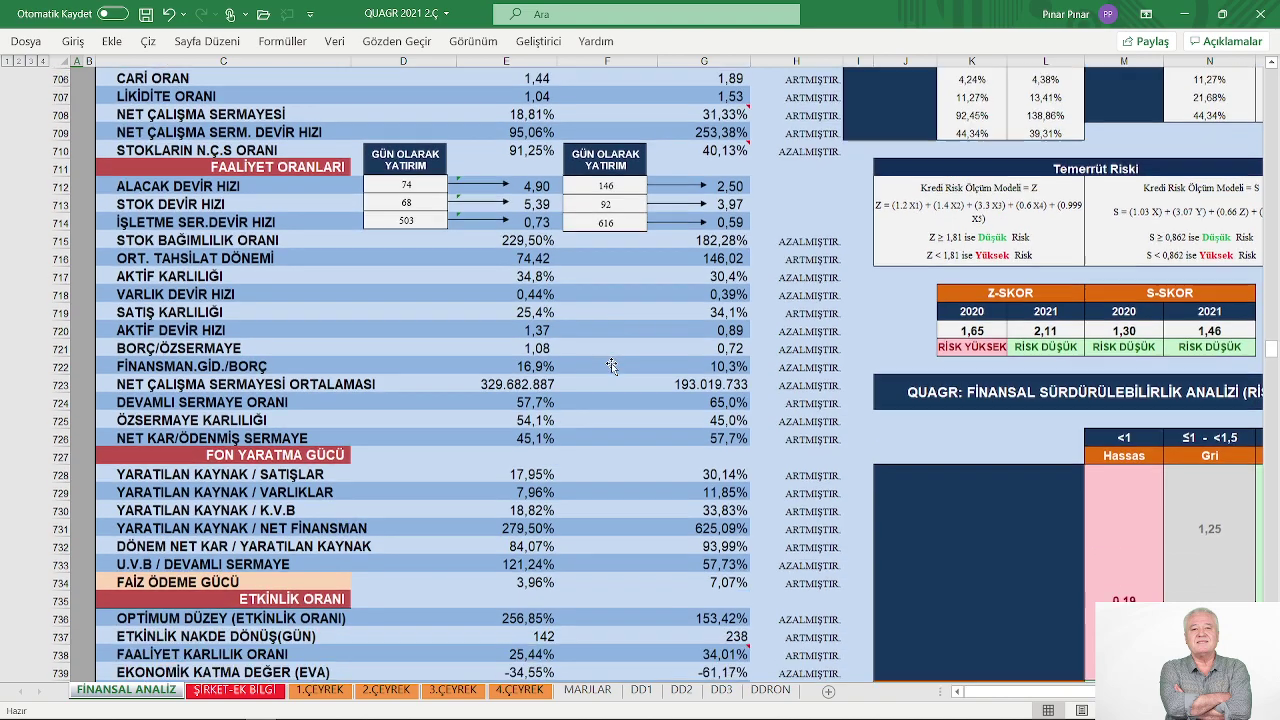
scroll(611, 366, down, 3)
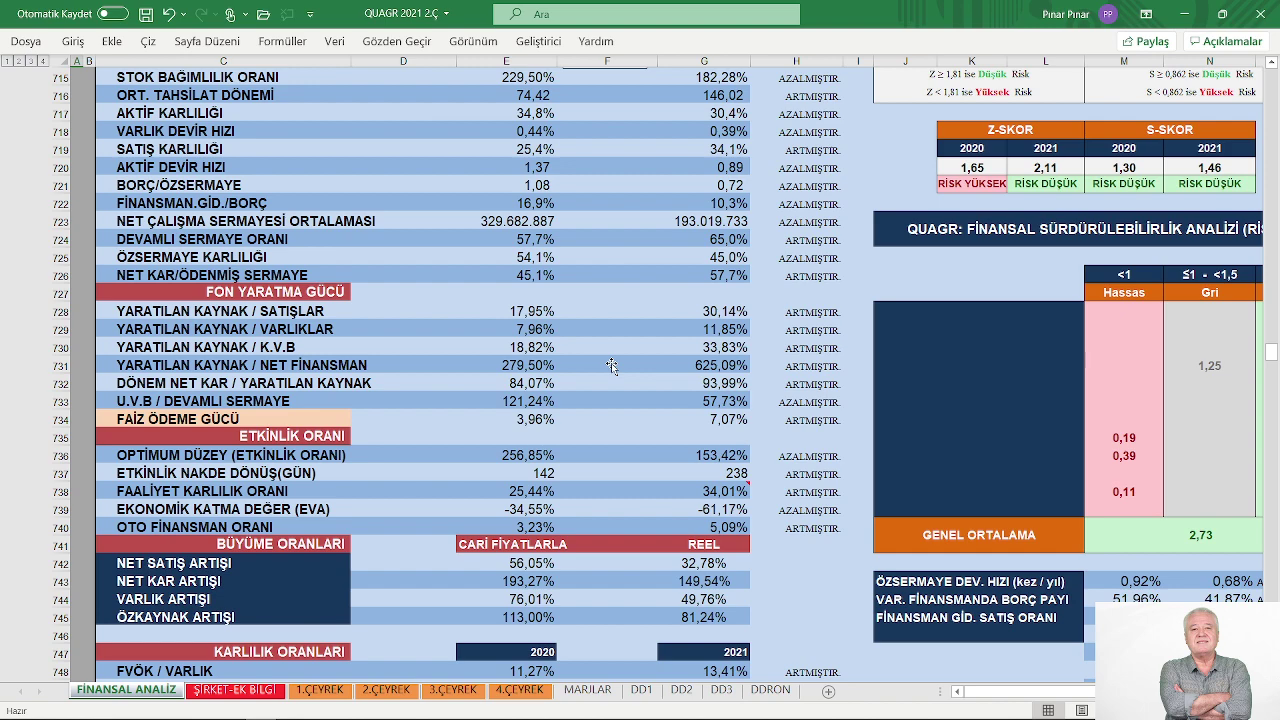
scroll(611, 366, down, 3)
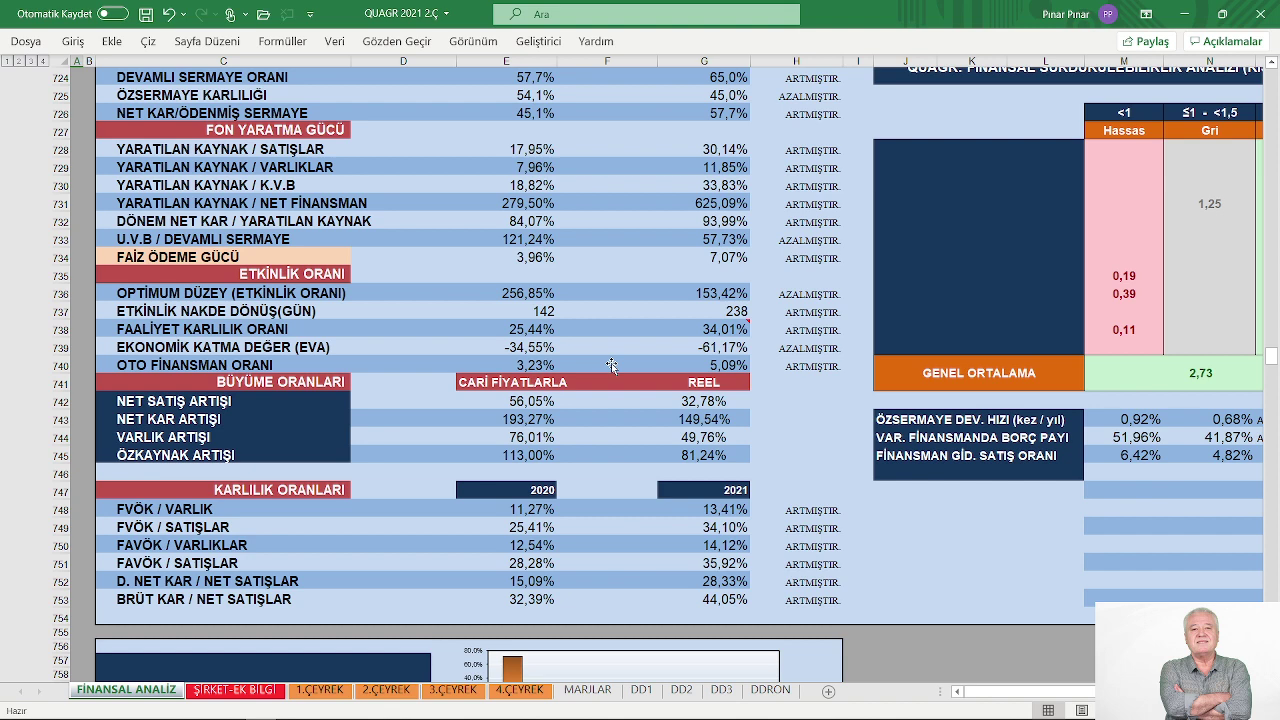
scroll(611, 366, down, 3)
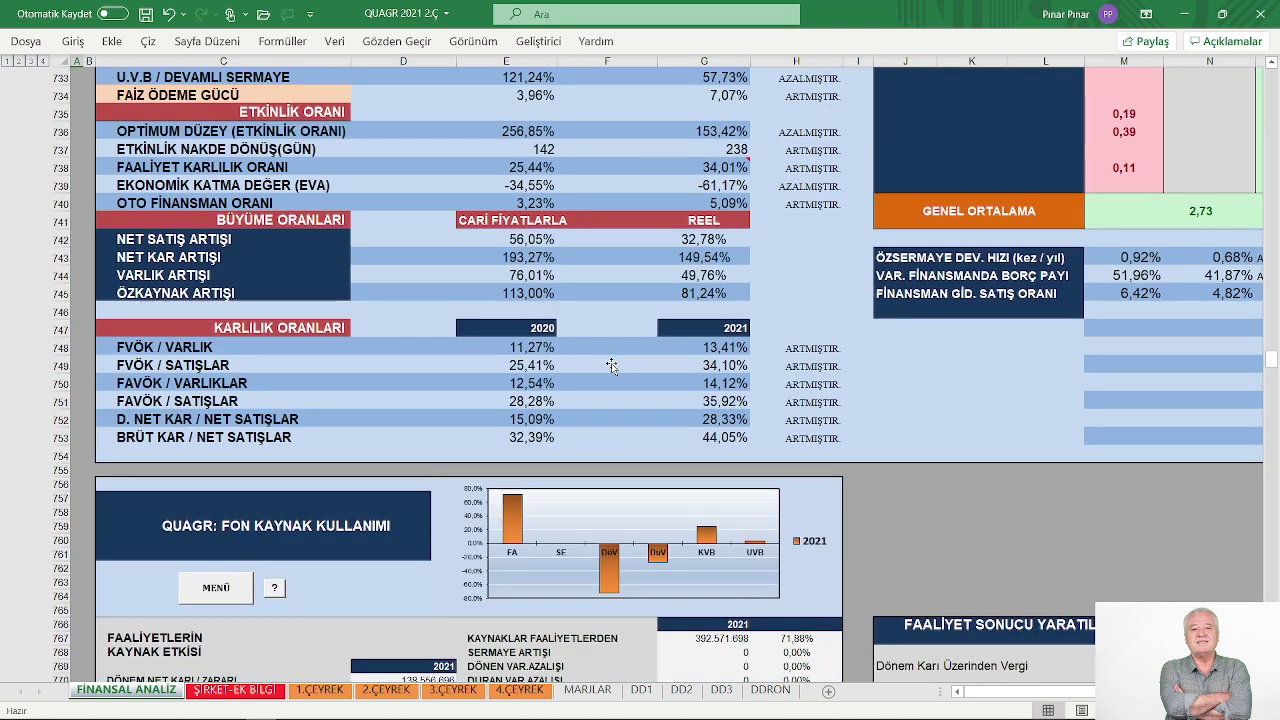
Return to the main MENÜ and open the HİSSE DEĞERİ analysis to examine the dividend capitalization valuation and market multiples.
click(214, 589)
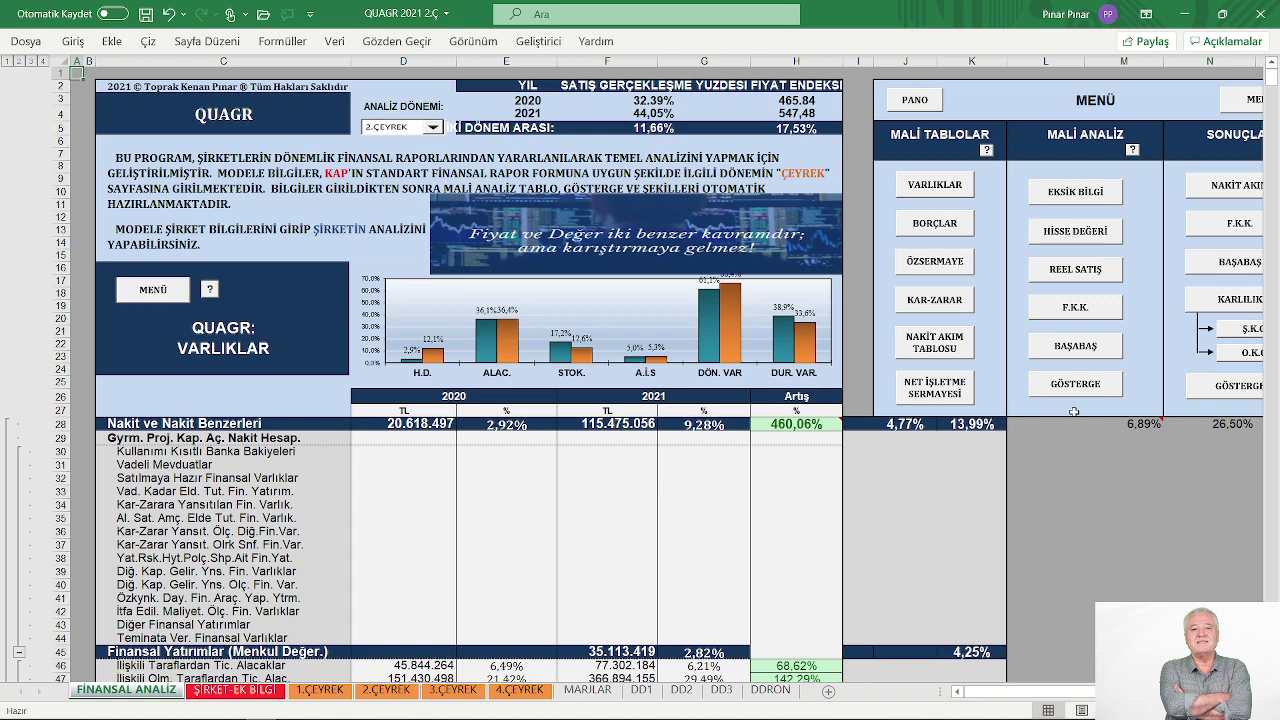
click(1075, 231)
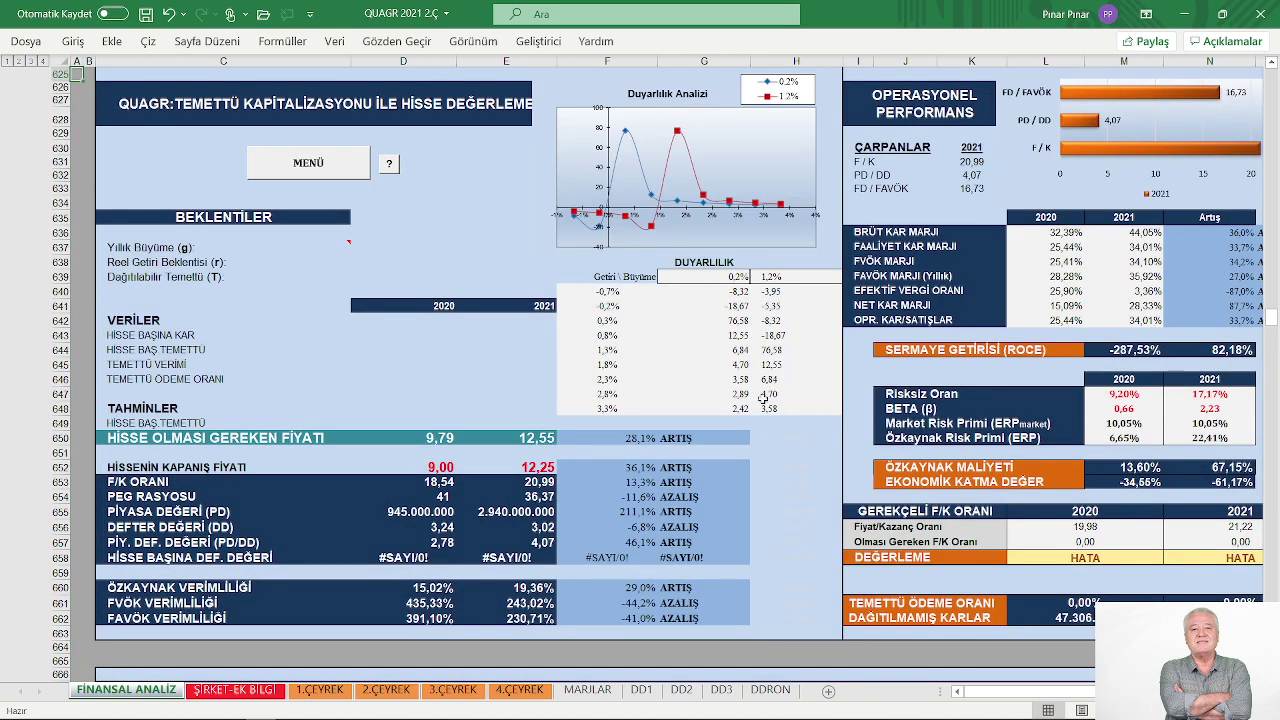
scroll(749, 422, down, 1)
scroll(749, 430, up, 1)
scroll(801, 488, down, 5)
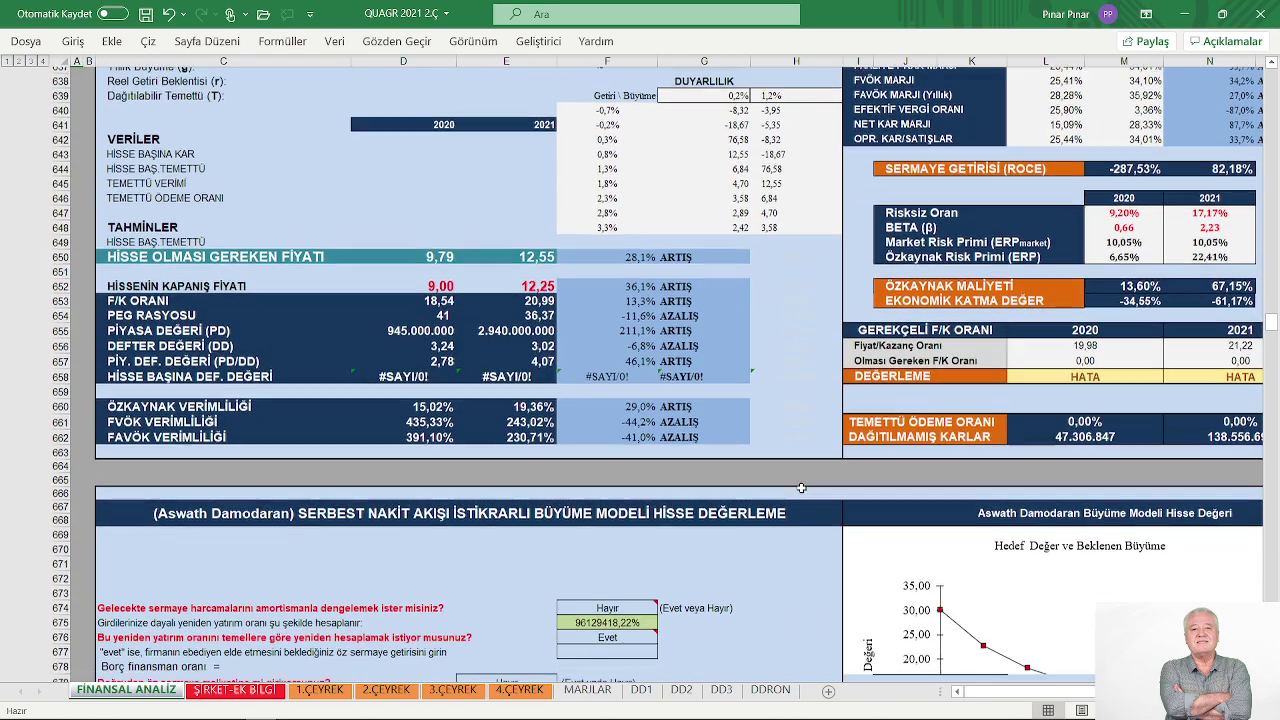
Examine the Aswath Damodaran stable-growth free cash flow valuation model, its inputs and its target value chart below the dividend valuation.
scroll(801, 488, down, 8)
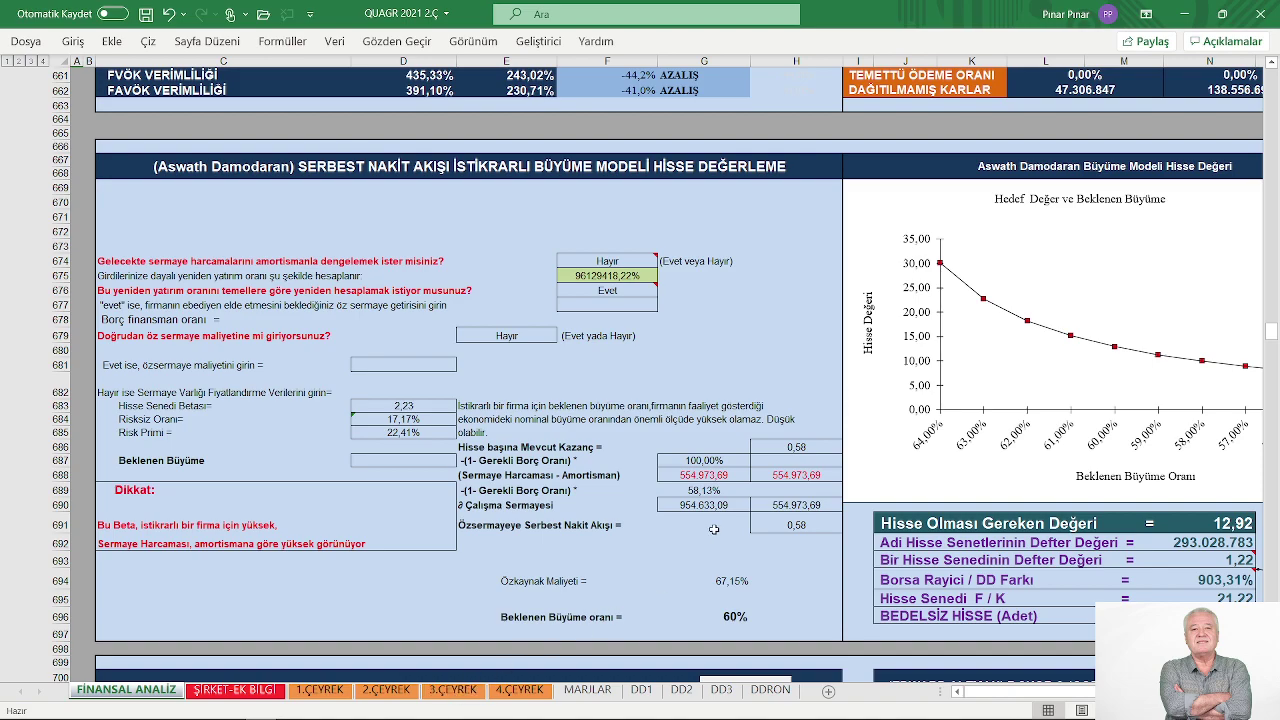
scroll(714, 529, up, 2)
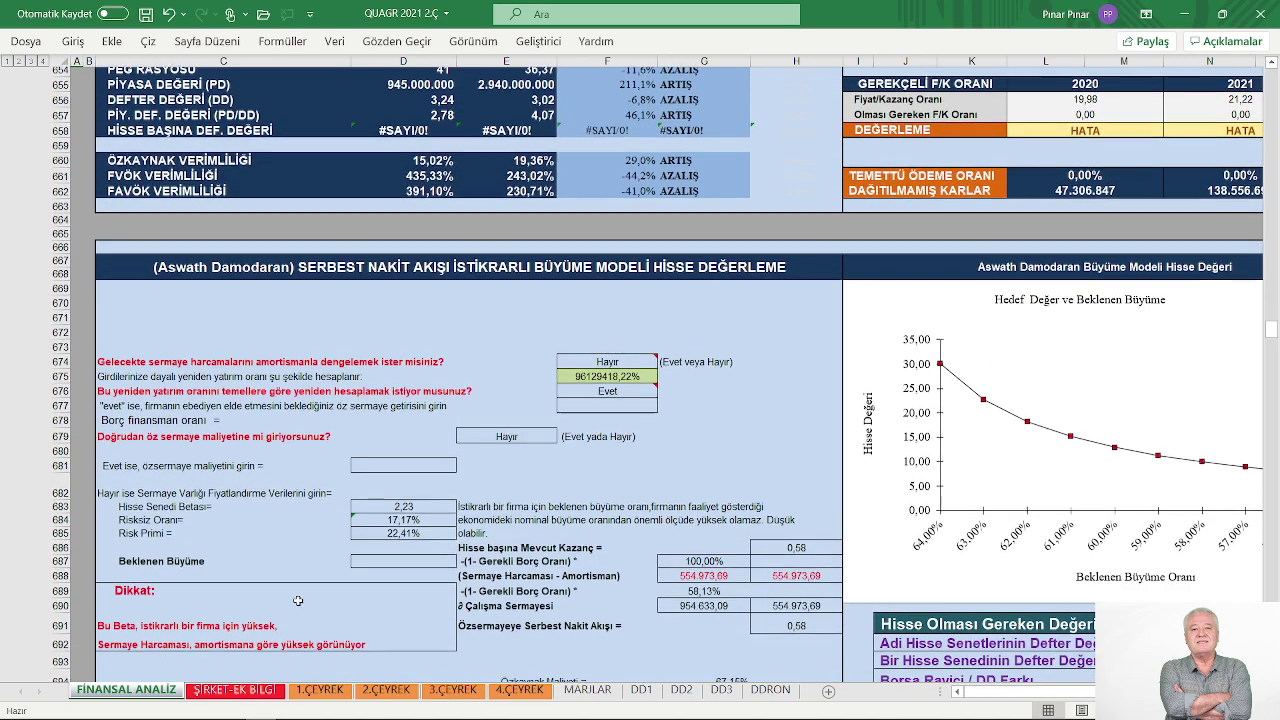
scroll(355, 410, up, 8)
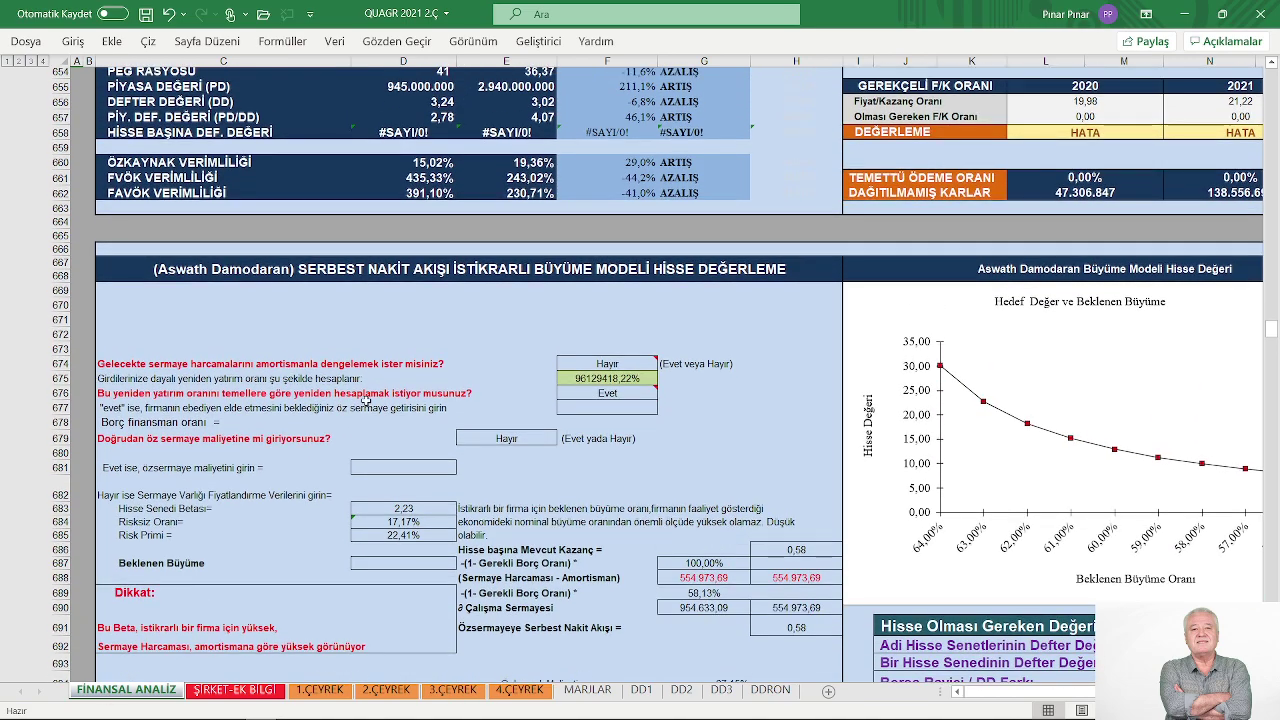
scroll(310, 170, up, 3)
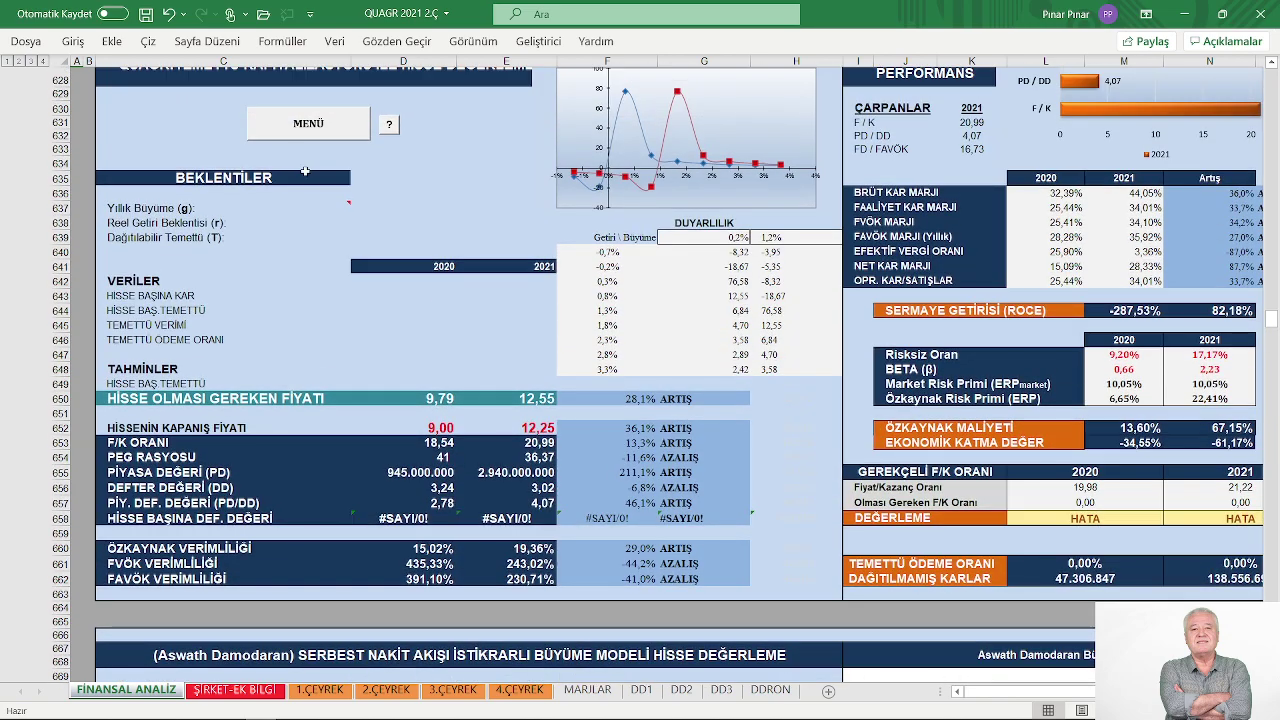
Return to the sheet's start, switch to the QUAGR 2021 2.Ç report in Word, and read the VARLIK YAPISI and LİKİDİTE RİSKİ sections.
key(ctrl+Home)
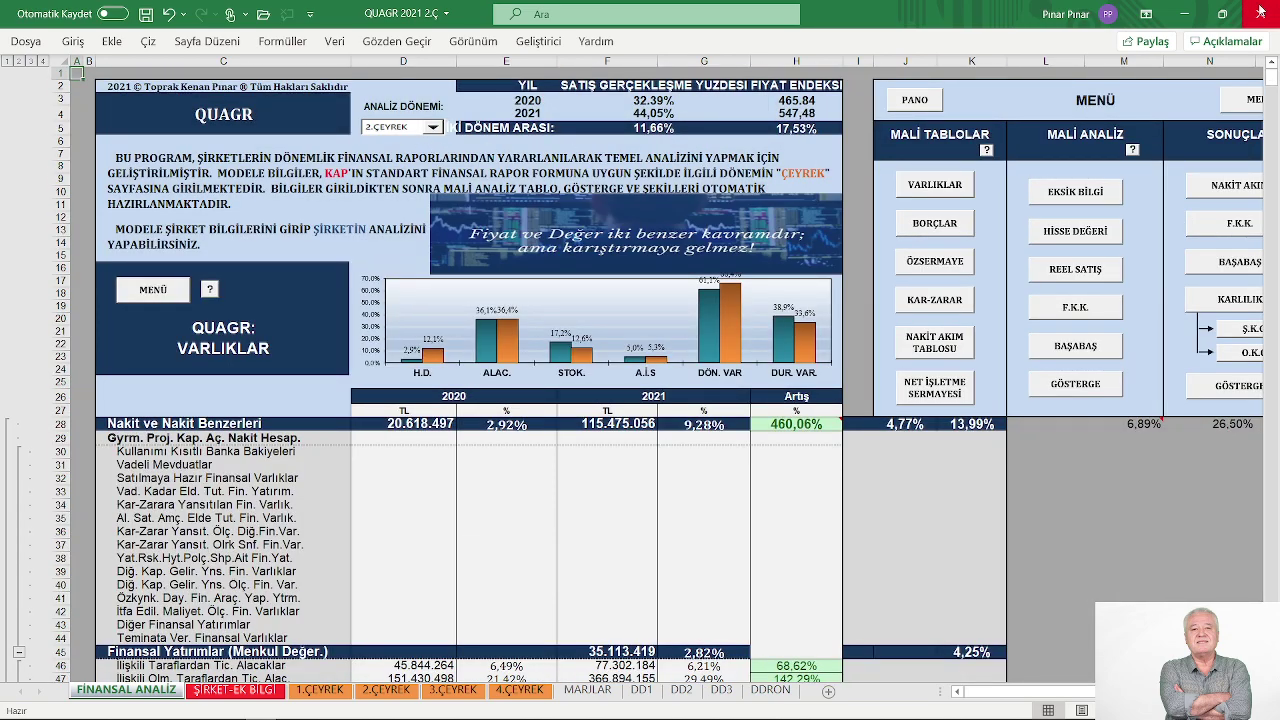
mouse_move(375, 713)
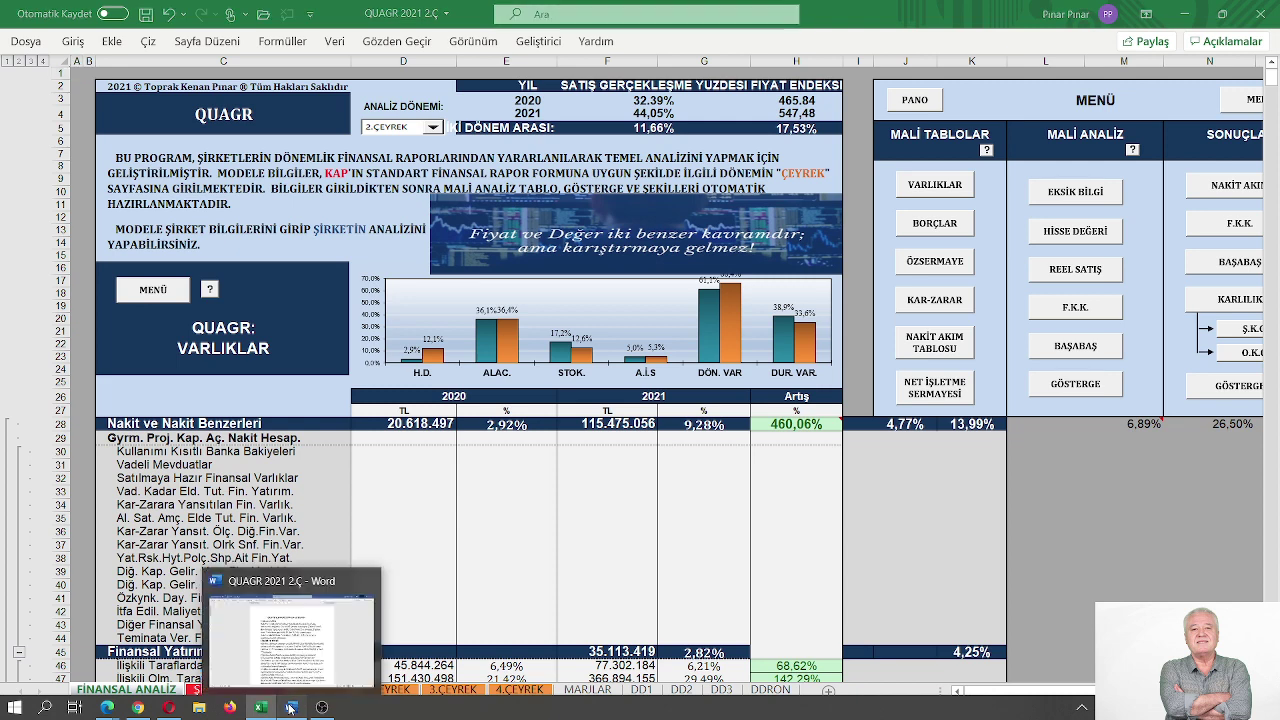
click(290, 707)
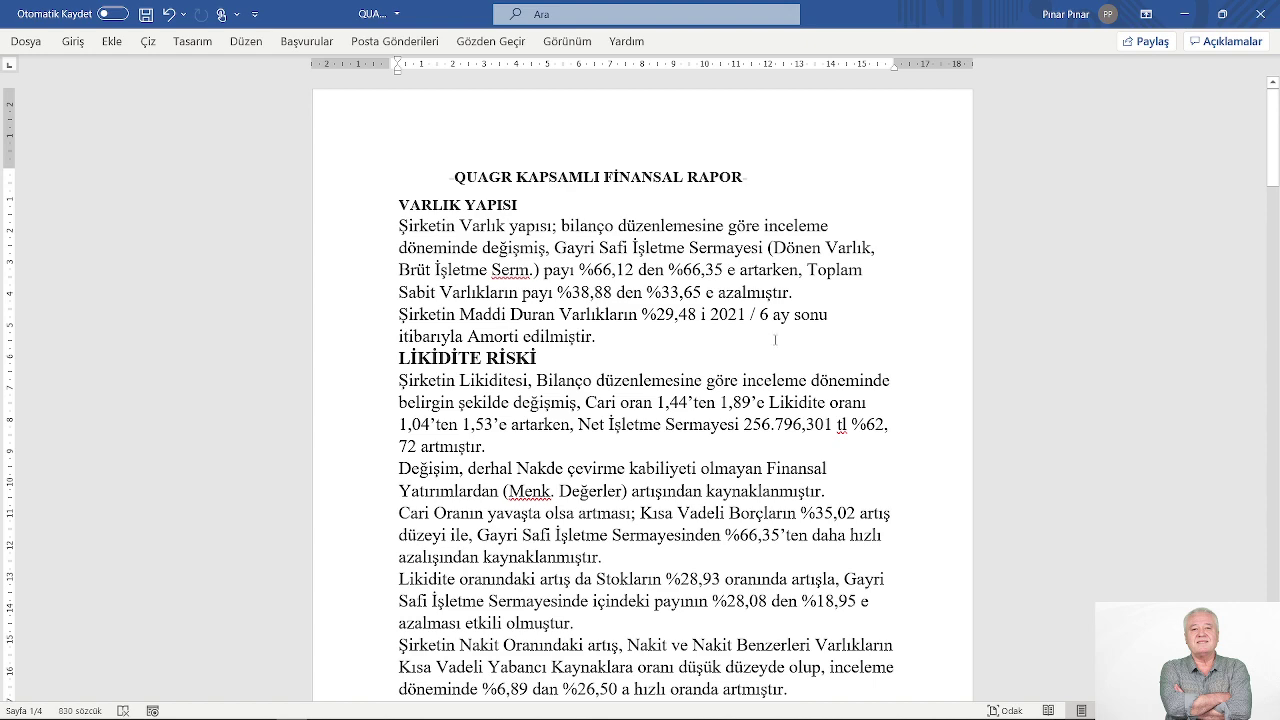
scroll(736, 342, down, 3)
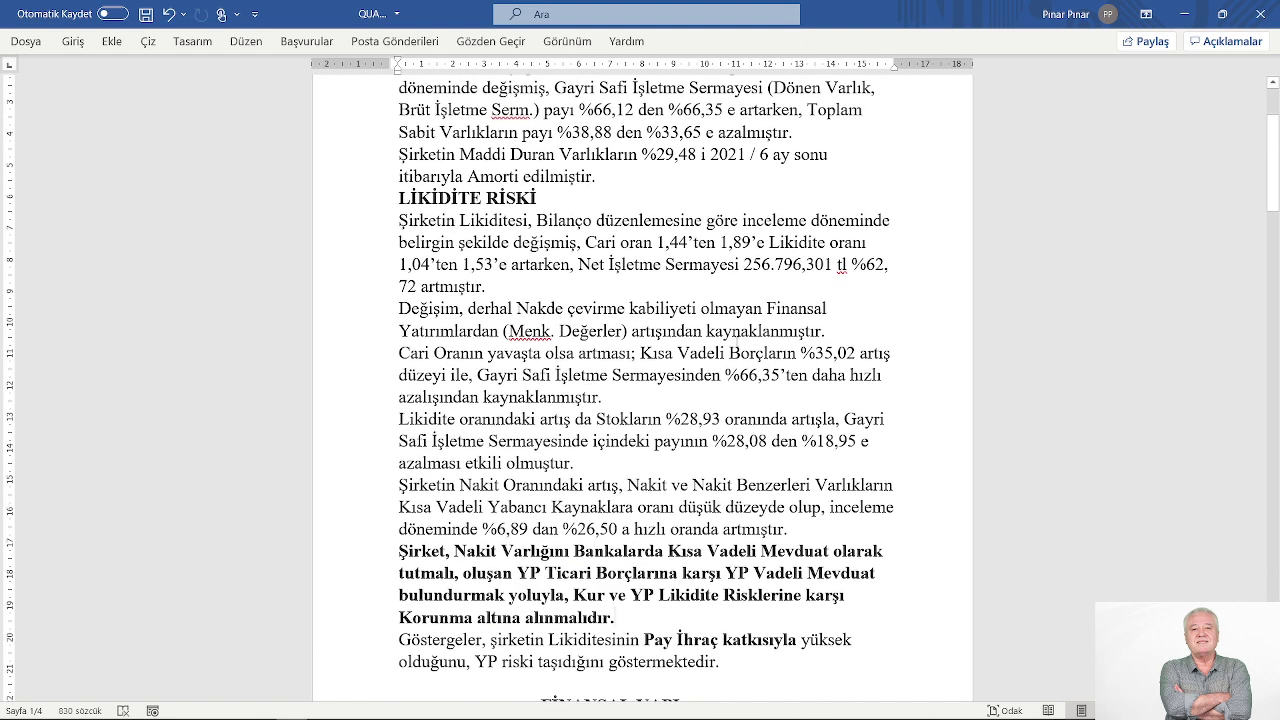